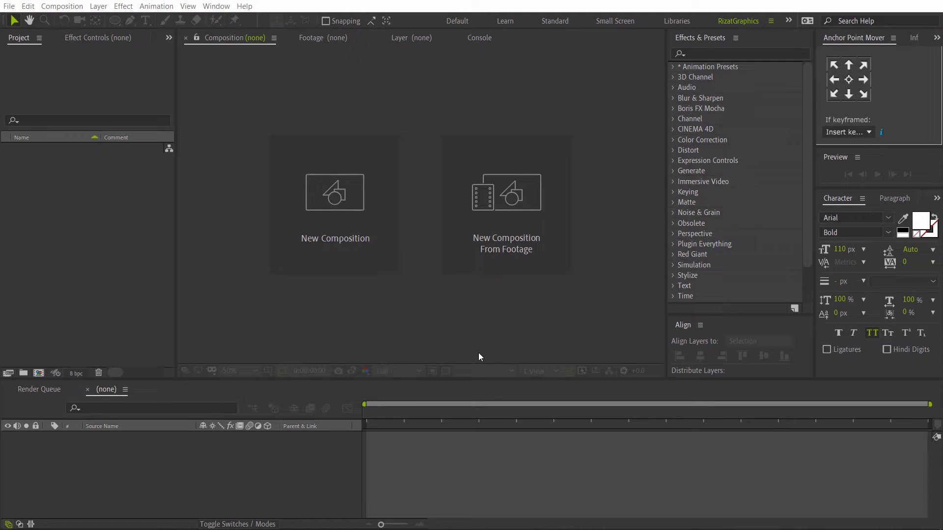
# Create a composition 'Motion Trail Effect' at 1920×1080, 30 fps, 0:00:10:00 duration.
pyautogui.click(361, 245)
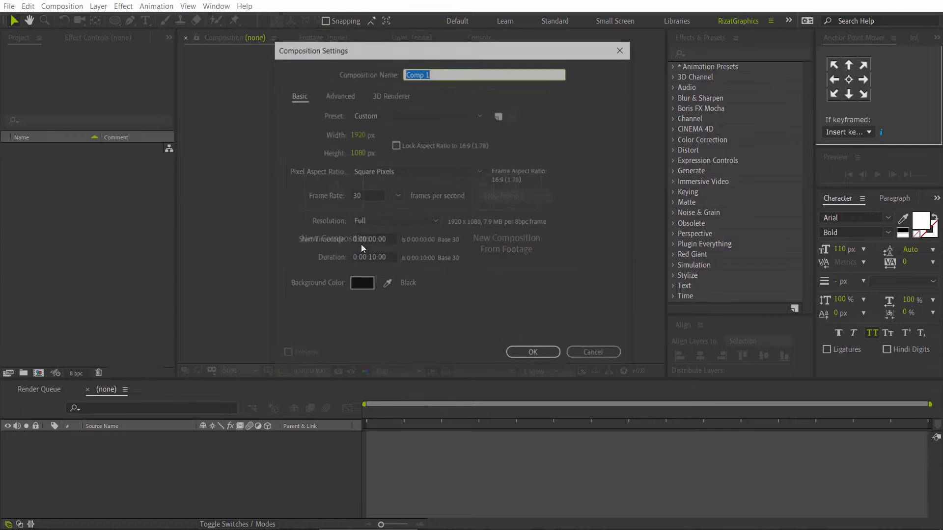
pyautogui.click(529, 73)
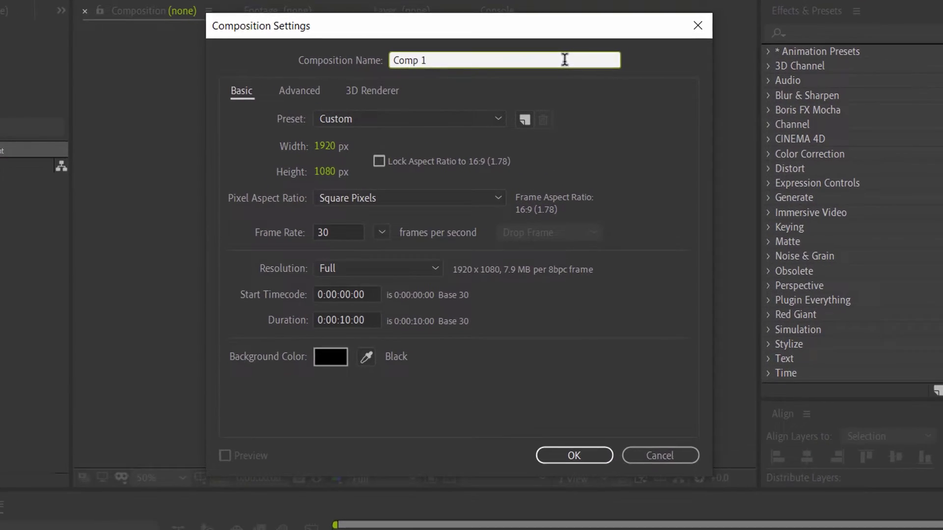
pyautogui.press('BackSpace')
pyautogui.press('BackSpace')
pyautogui.press('BackSpace')
pyautogui.press('BackSpace')
pyautogui.press('BackSpace')
pyautogui.press('BackSpace')
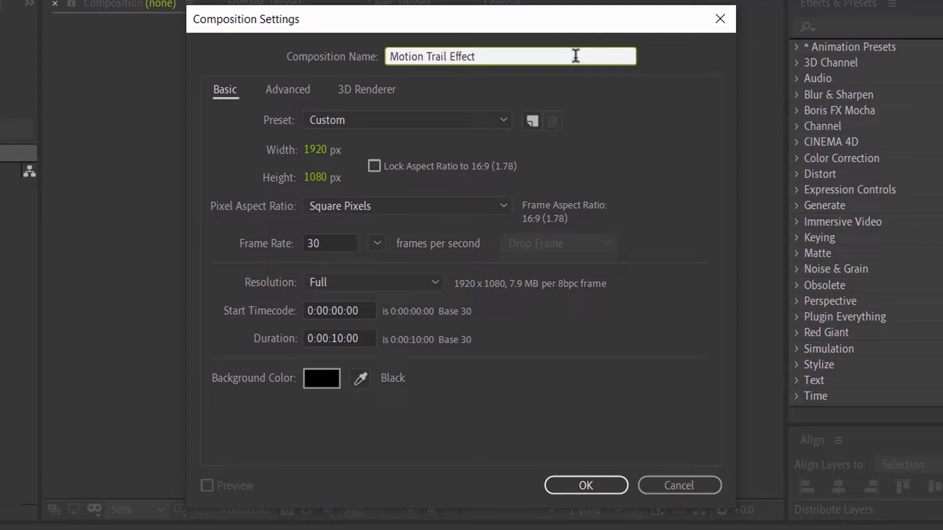
pyautogui.click(341, 152)
pyautogui.click(340, 150)
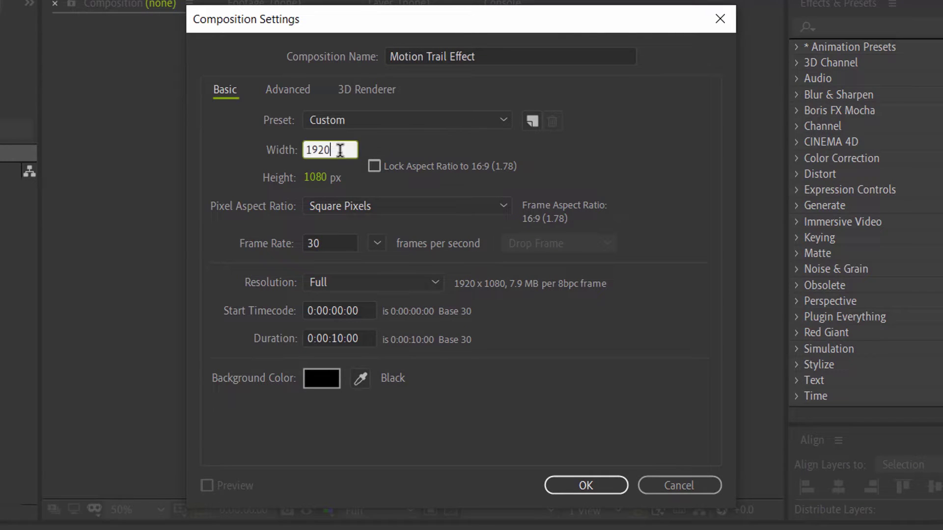
pyautogui.click(338, 178)
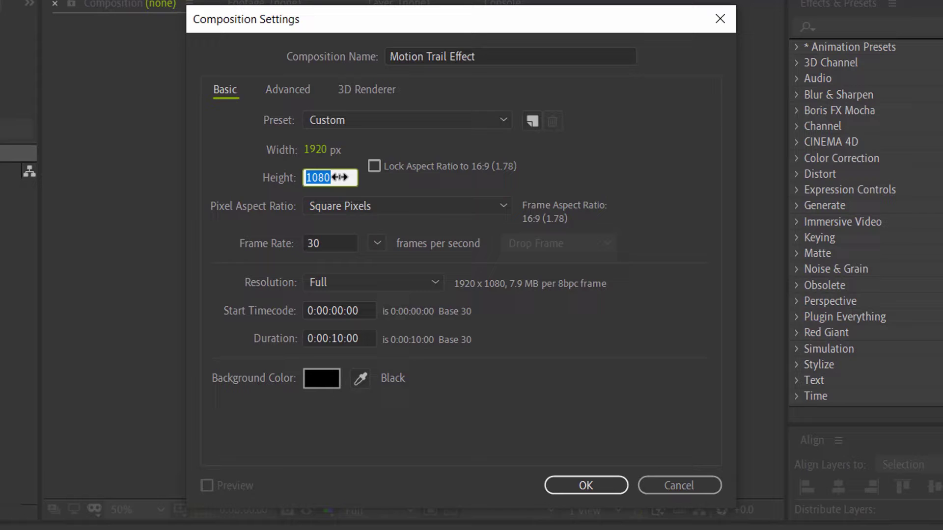
pyautogui.click(334, 245)
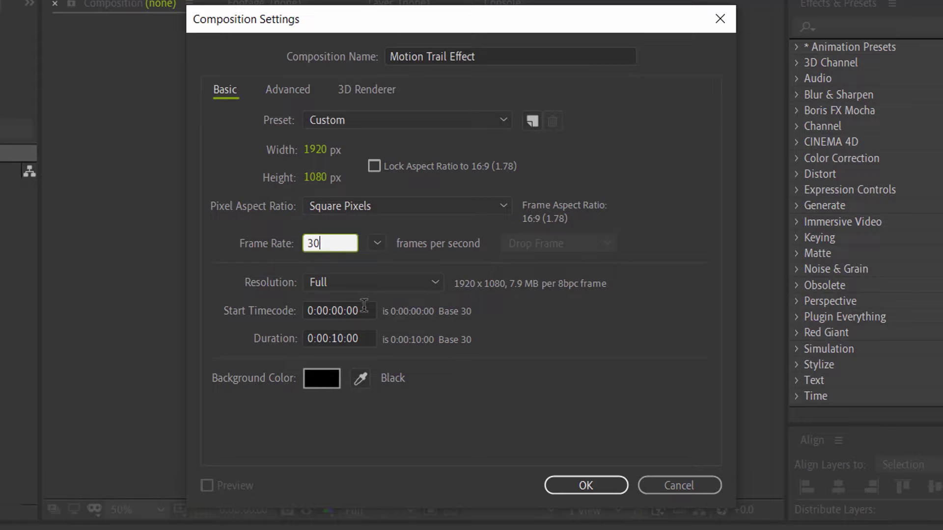
pyautogui.click(366, 336)
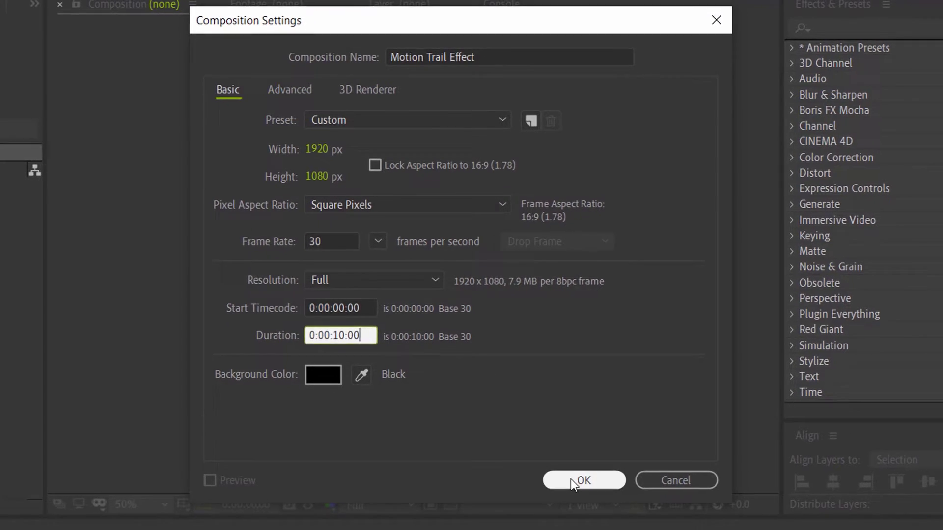
pyautogui.click(585, 485)
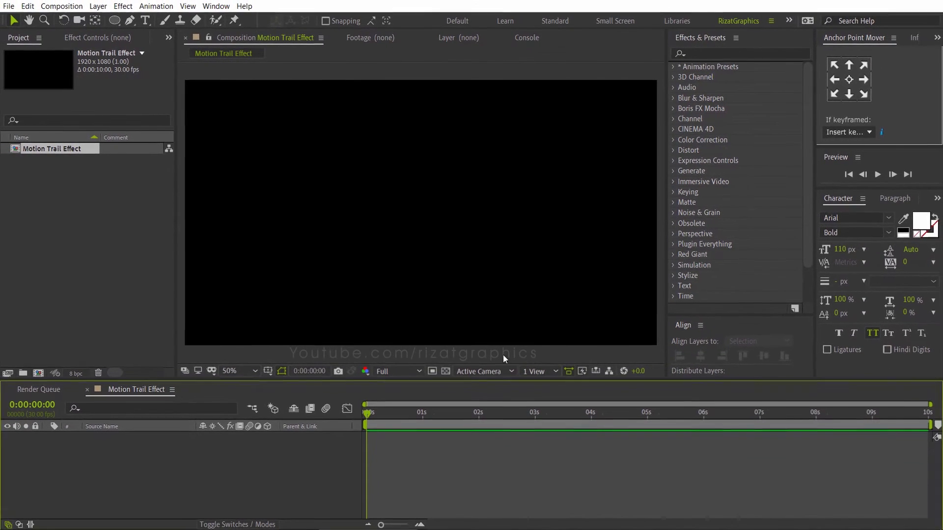
# Add a 'Creativity' text layer, centre its anchor point and align it horizontally.
pyautogui.click(146, 24)
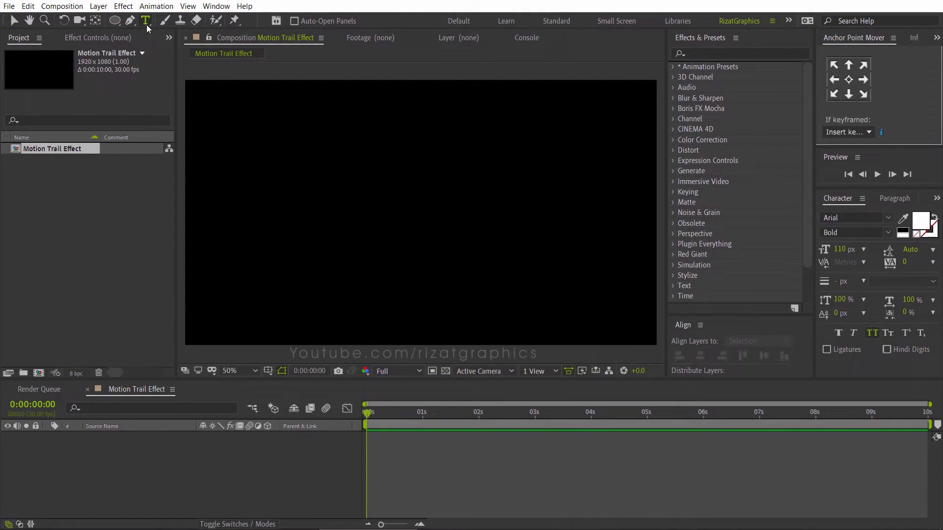
pyautogui.click(341, 227)
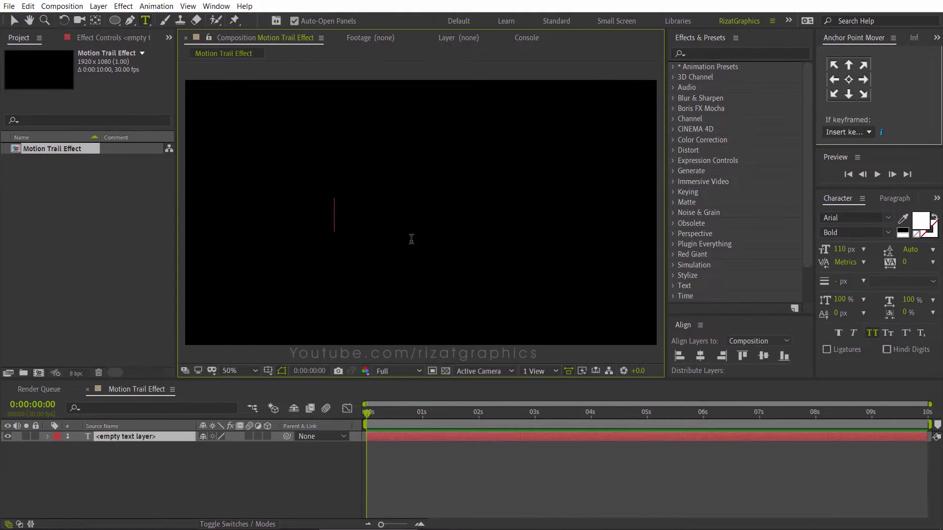
pyautogui.write('Creativit')
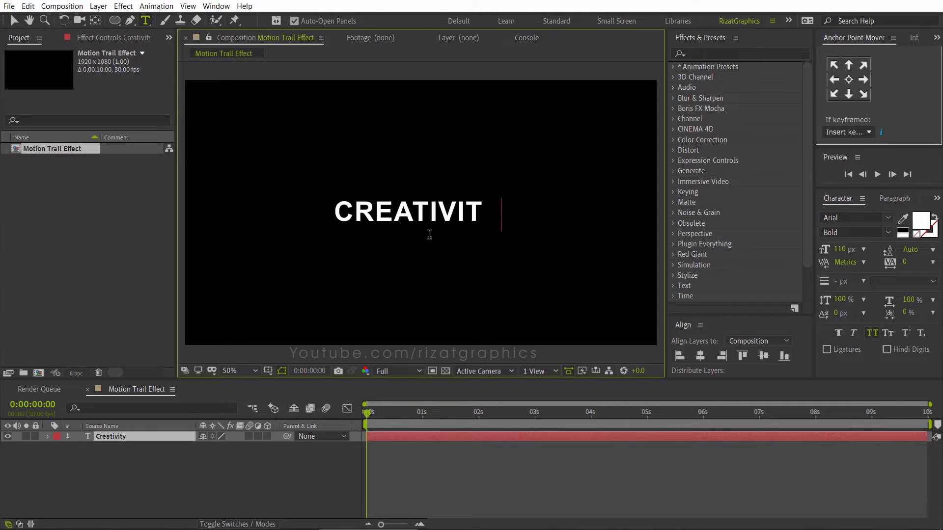
pyautogui.write('y')
pyautogui.hotkey('ctrl', 'a')
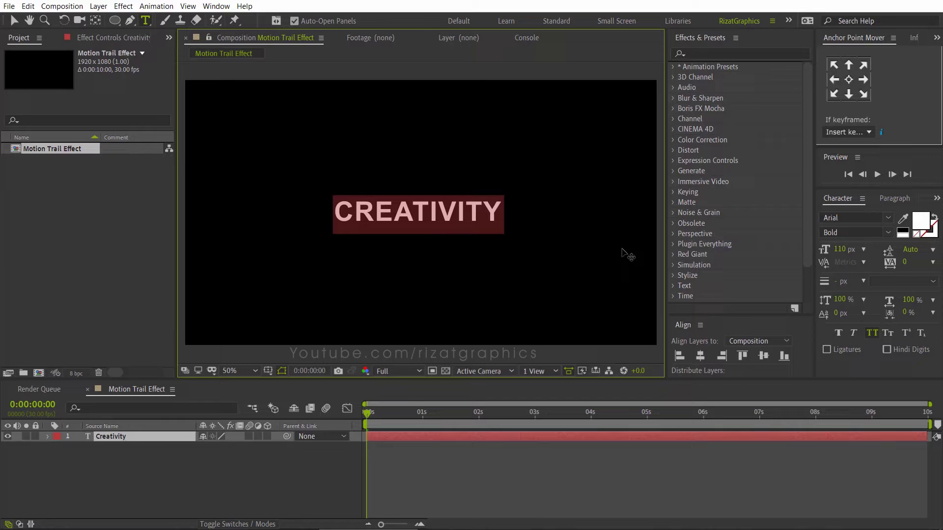
pyautogui.click(848, 80)
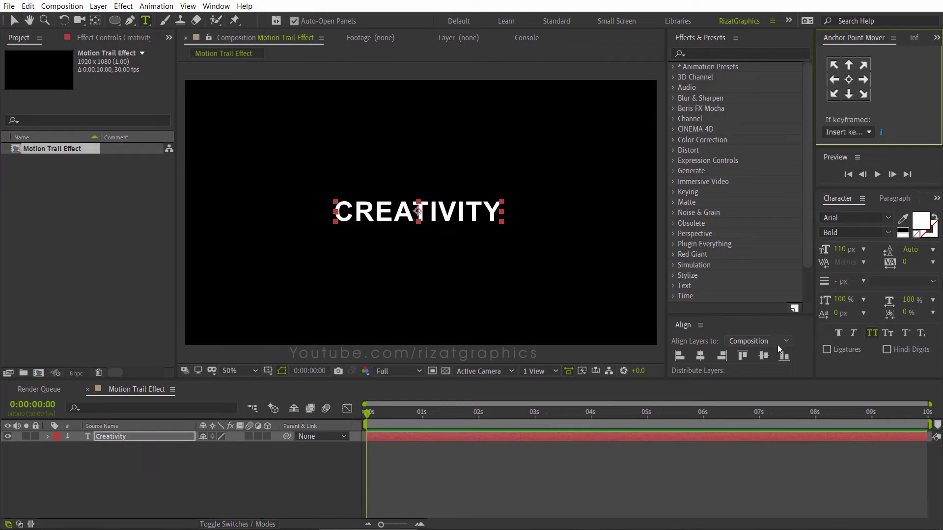
pyautogui.click(703, 358)
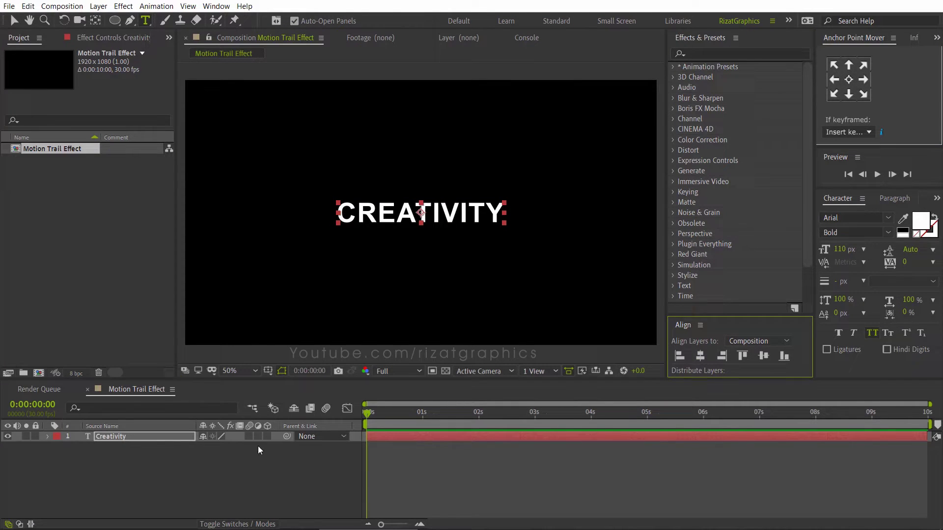
# Pre-compose the Creativity text layer into a composition named 'Creativity Text'.
pyautogui.rightClick(141, 437)
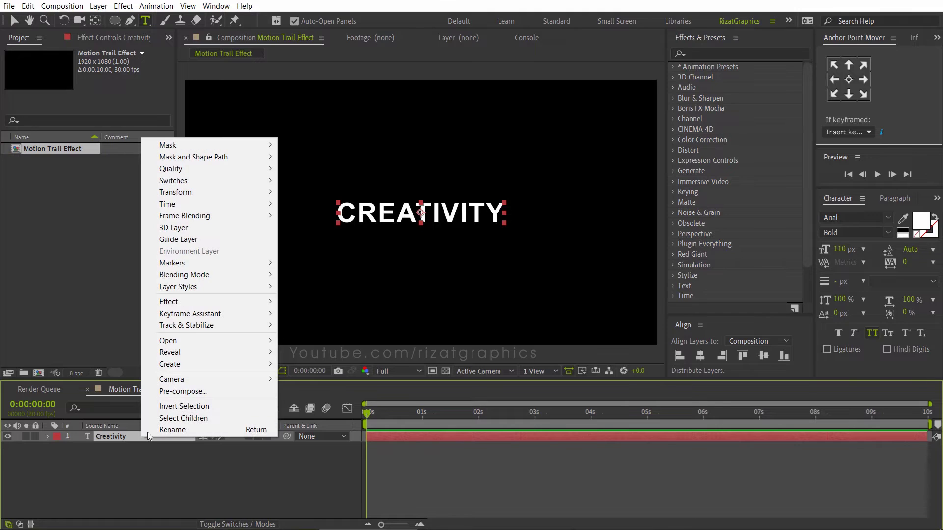
pyautogui.click(169, 394)
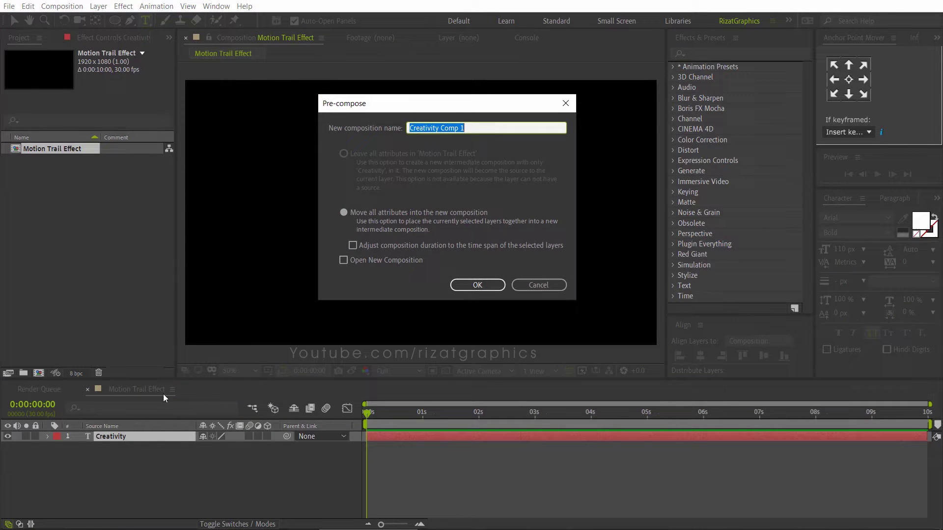
pyautogui.moveTo(441, 128); pyautogui.dragTo(497, 127)
pyautogui.write('Text')
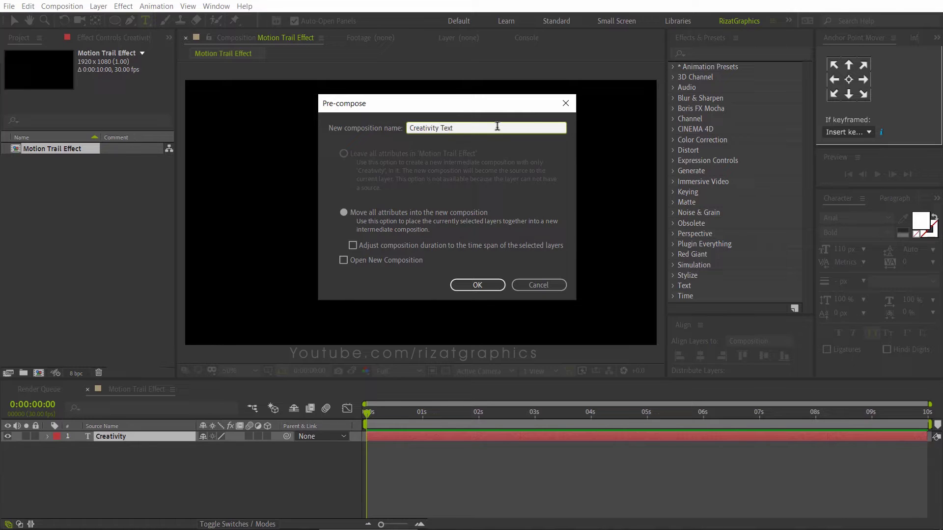
pyautogui.click(494, 281)
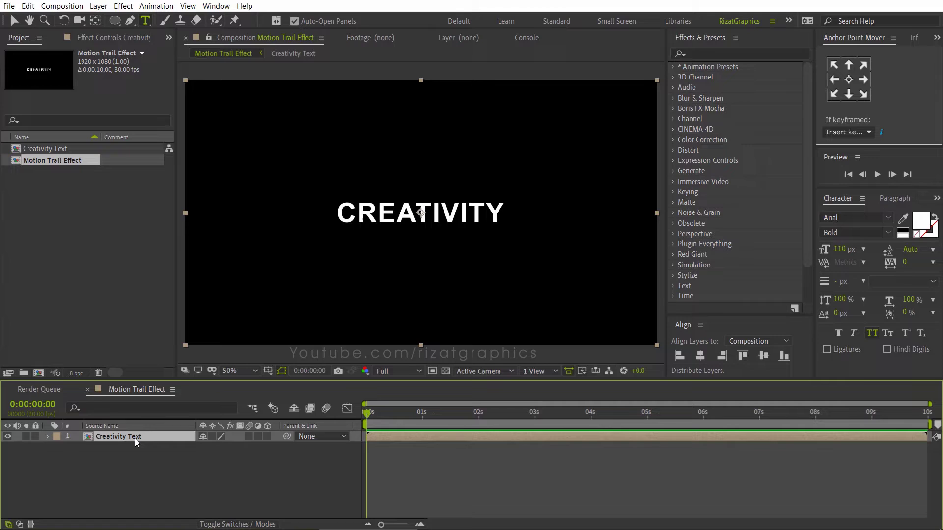
# Key Rotation at 0:00:00:10, then set one full revolution at 0:00:01:20.
pyautogui.press('r')
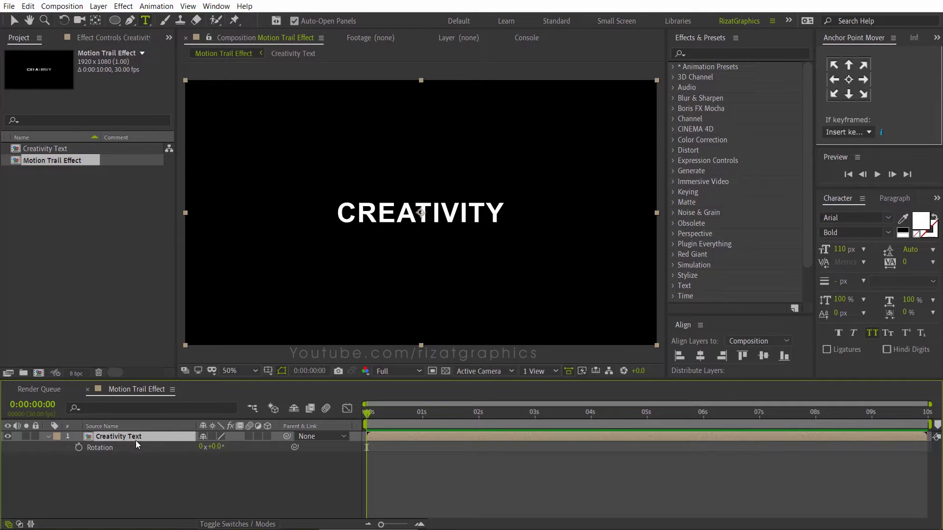
pyautogui.moveTo(379, 413); pyautogui.dragTo(385, 413)
pyautogui.click(79, 447)
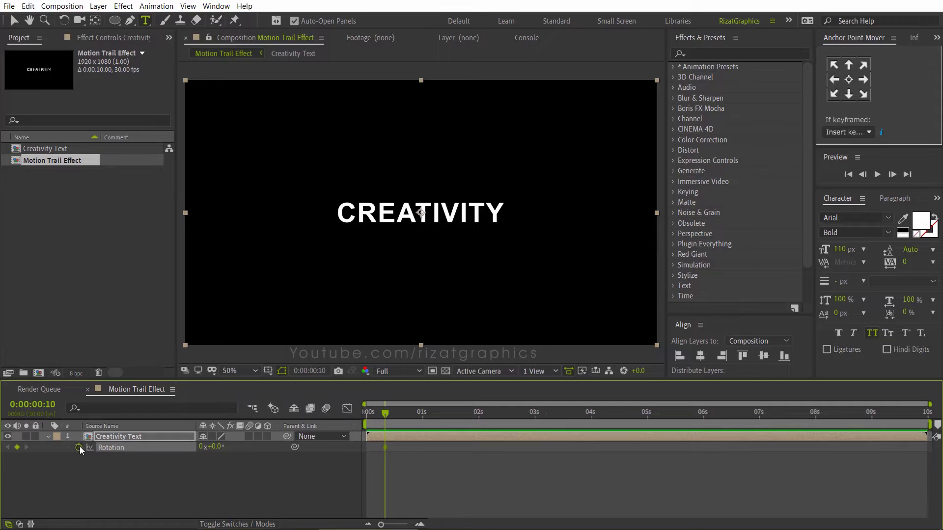
pyautogui.click(456, 417)
pyautogui.moveTo(455, 416); pyautogui.dragTo(459, 416)
pyautogui.click(200, 447)
pyautogui.write('1')
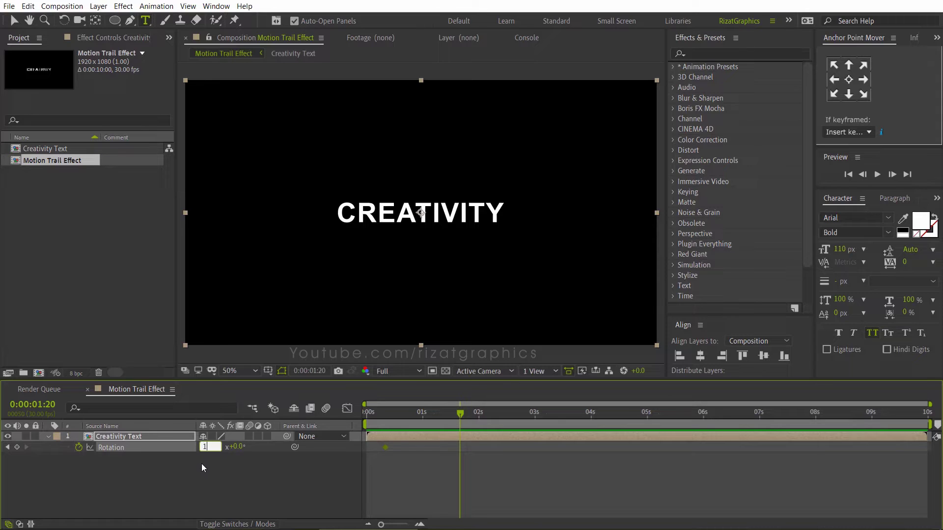
pyautogui.press('Return')
# Add a Rotation keyframe at 0:00:02:05 and return to 0 revolutions at 0:00:03:20.
pyautogui.click(490, 417)
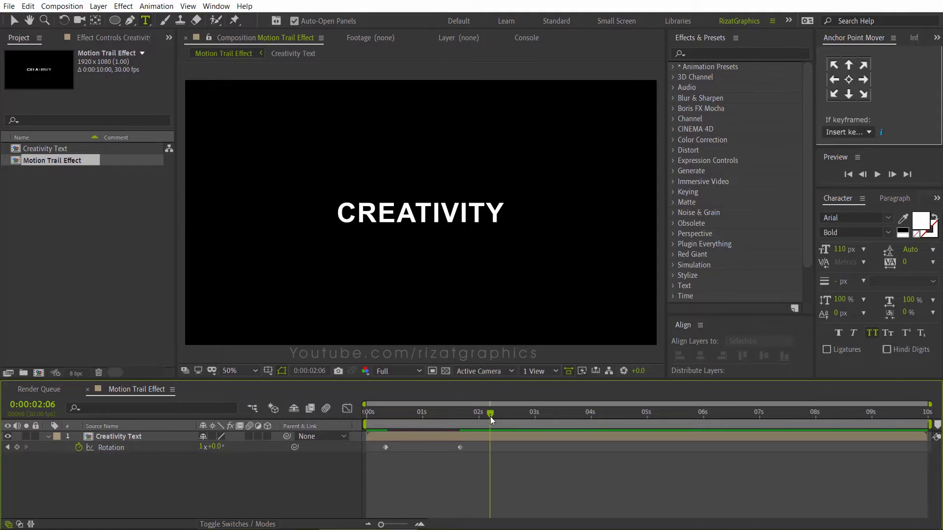
pyautogui.moveTo(489, 416); pyautogui.dragTo(488, 416)
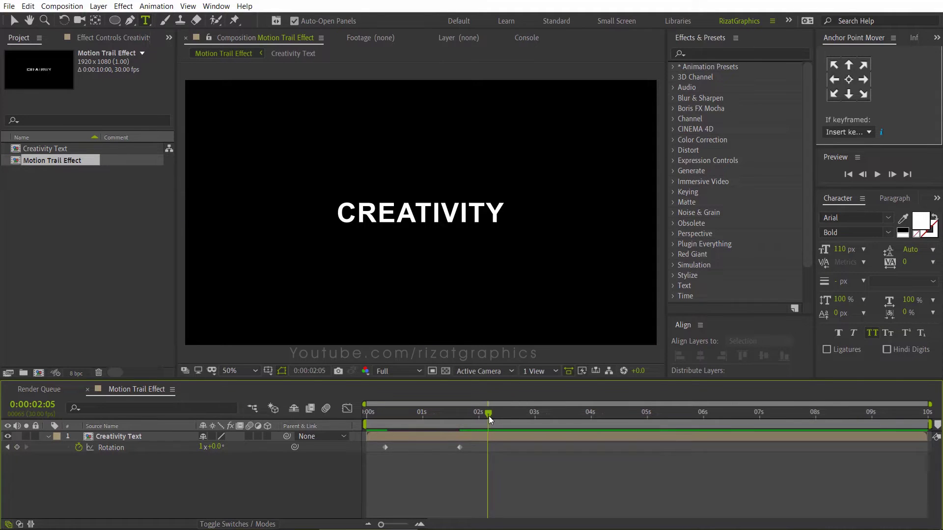
pyautogui.click(16, 447)
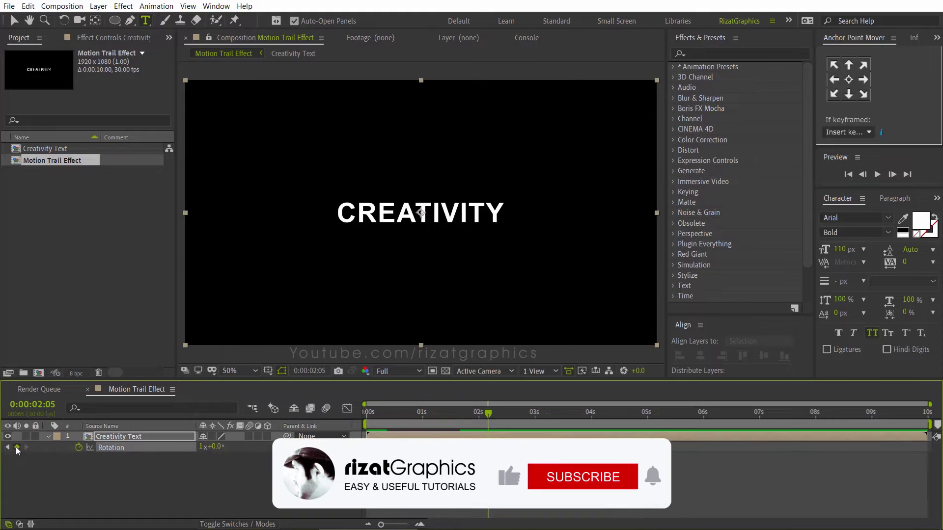
pyautogui.click(569, 415)
pyautogui.moveTo(568, 414); pyautogui.dragTo(572, 415)
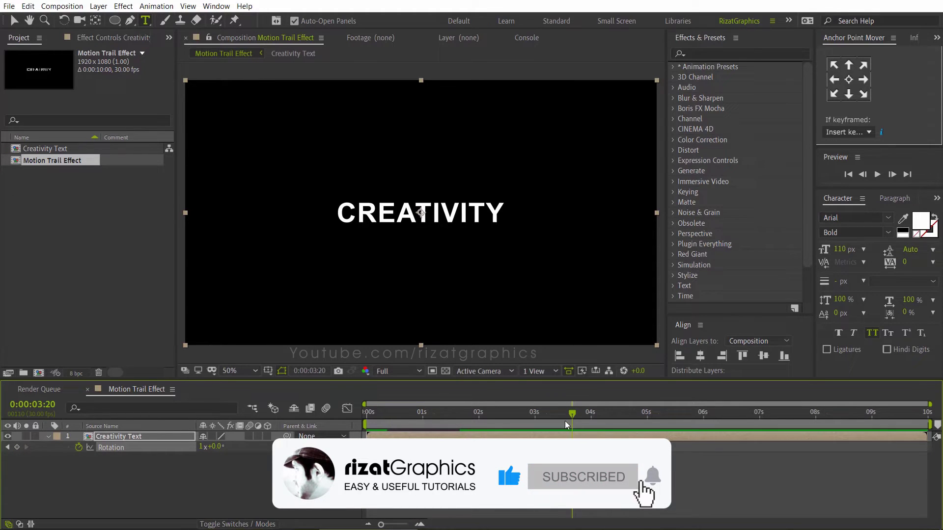
pyautogui.click(202, 446)
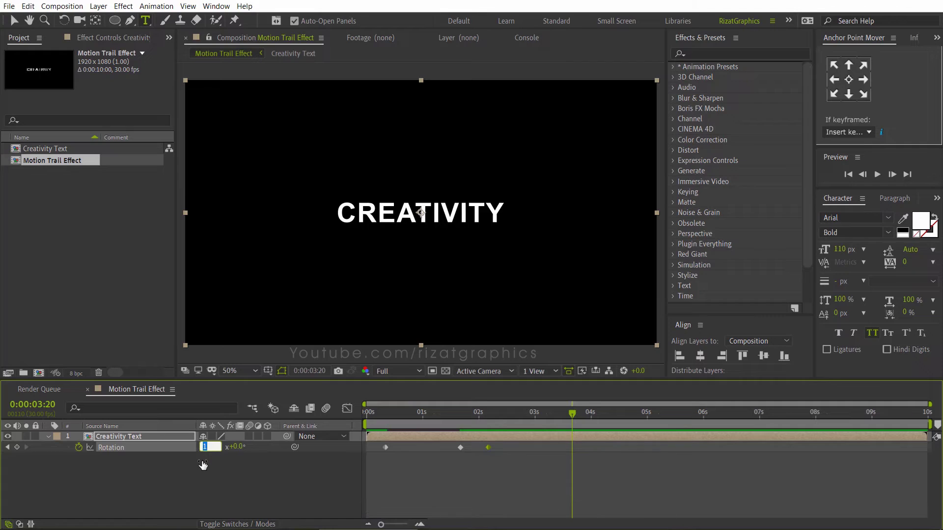
pyautogui.write('0')
pyautogui.press('Return')
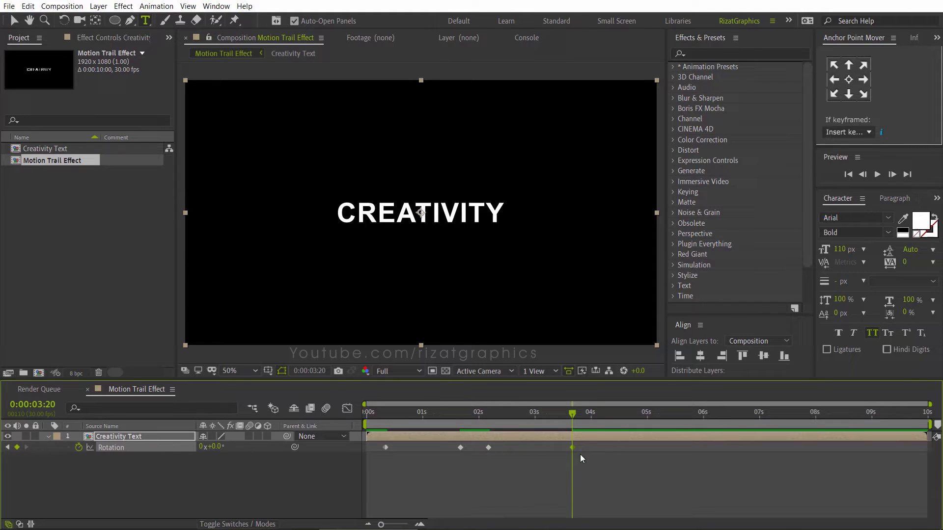
# Add Rotation keyframes with one full turn near 0:00:05:19 and 0° at about 0:00:07:20.
pyautogui.moveTo(599, 416); pyautogui.dragTo(601, 416)
pyautogui.moveTo(671, 414); pyautogui.dragTo(712, 414)
pyautogui.click(199, 473)
pyautogui.click(16, 448)
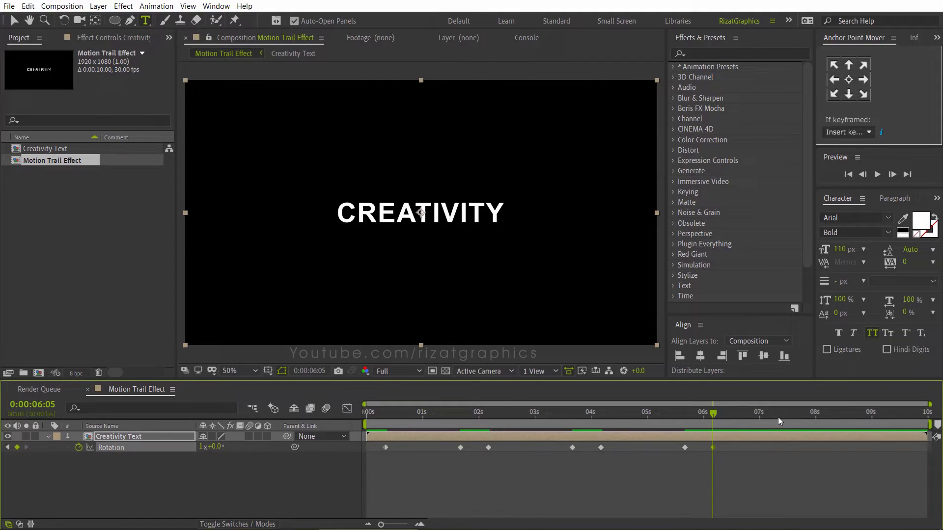
pyautogui.moveTo(782, 414); pyautogui.dragTo(798, 411)
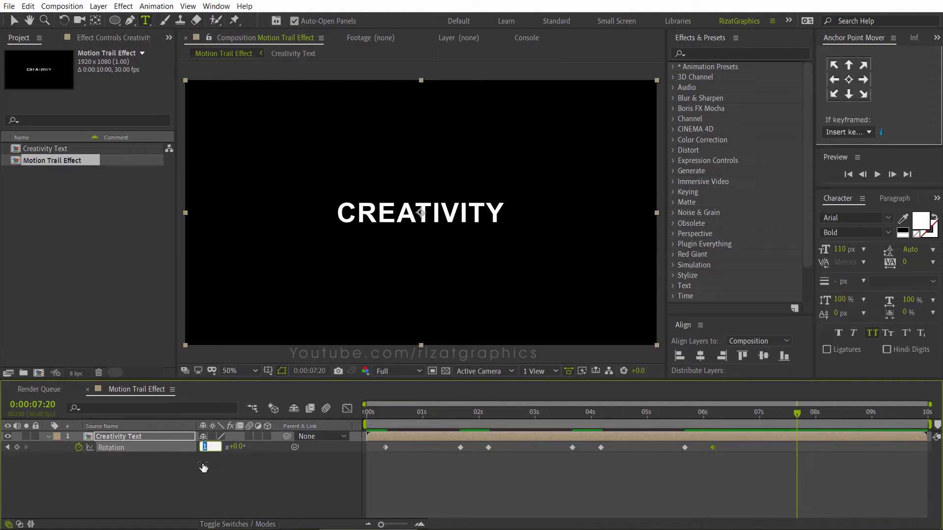
pyautogui.press('Return')
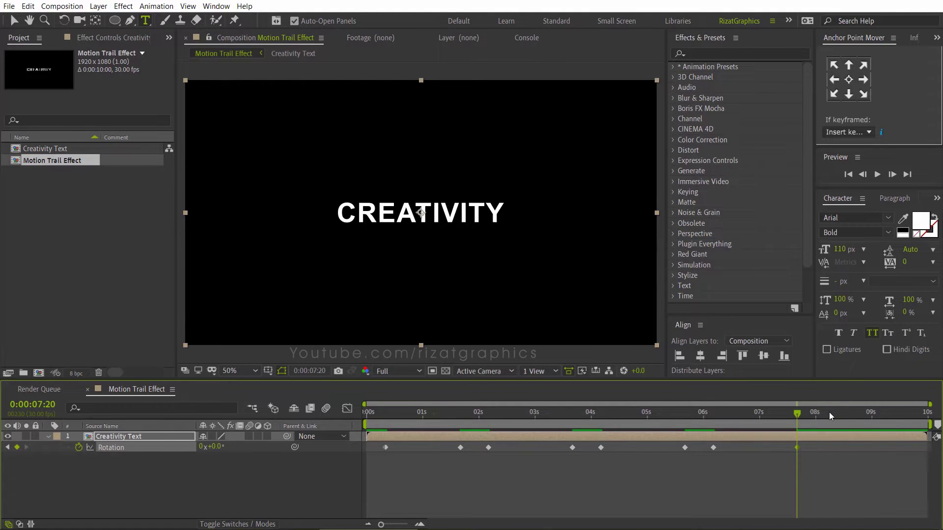
pyautogui.moveTo(829, 412); pyautogui.dragTo(824, 415)
# Apply Keyframe Assistant > Easy Ease to all the Rotation keyframes.
pyautogui.moveTo(821, 453); pyautogui.dragTo(376, 453)
pyautogui.rightClick(385, 446)
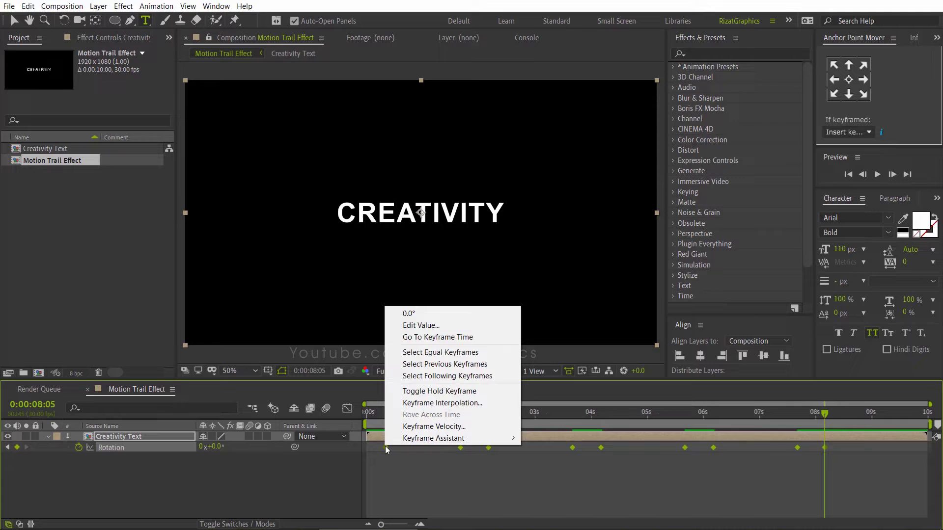
pyautogui.moveTo(444, 438)
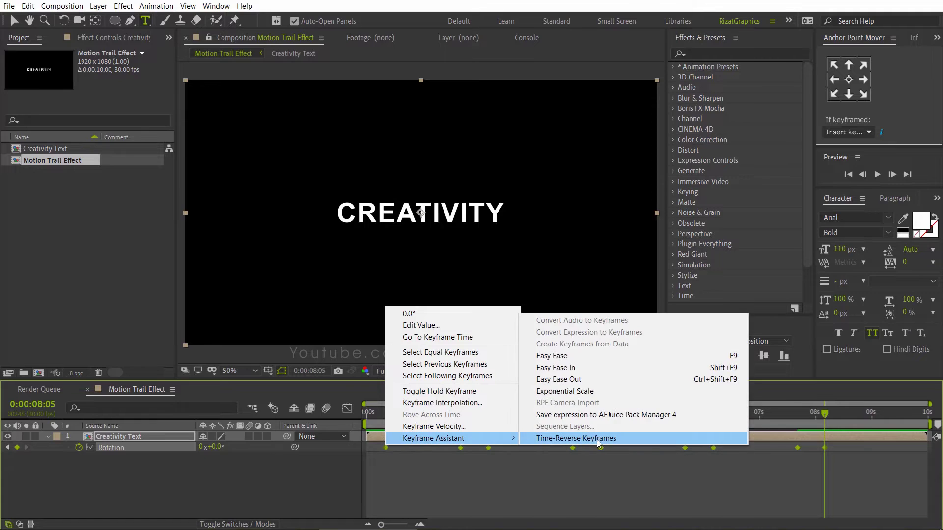
pyautogui.click(603, 358)
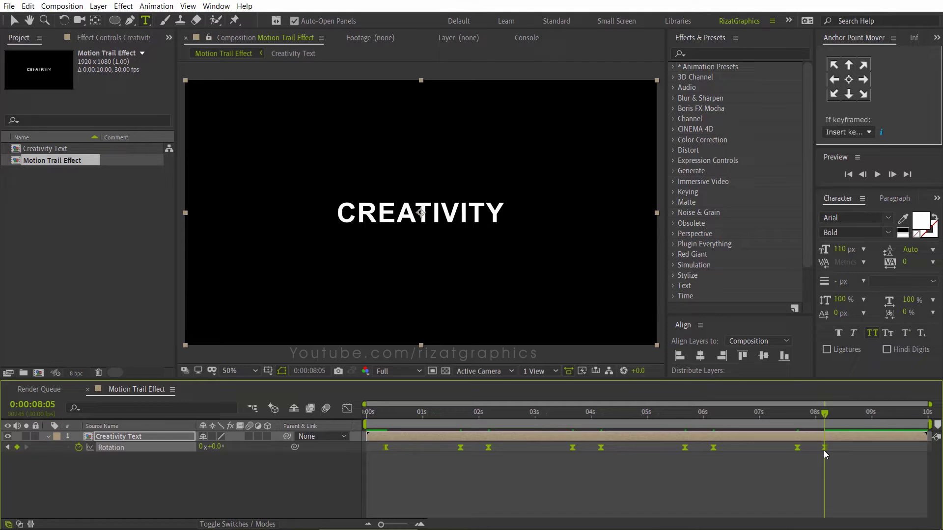
# Stretch the Rotation keyframes to end near 0:00:09:24, then preview the spin from the start.
pyautogui.moveTo(824, 448)
pyautogui.moveTo(824, 448); pyautogui.dragTo(922, 445)
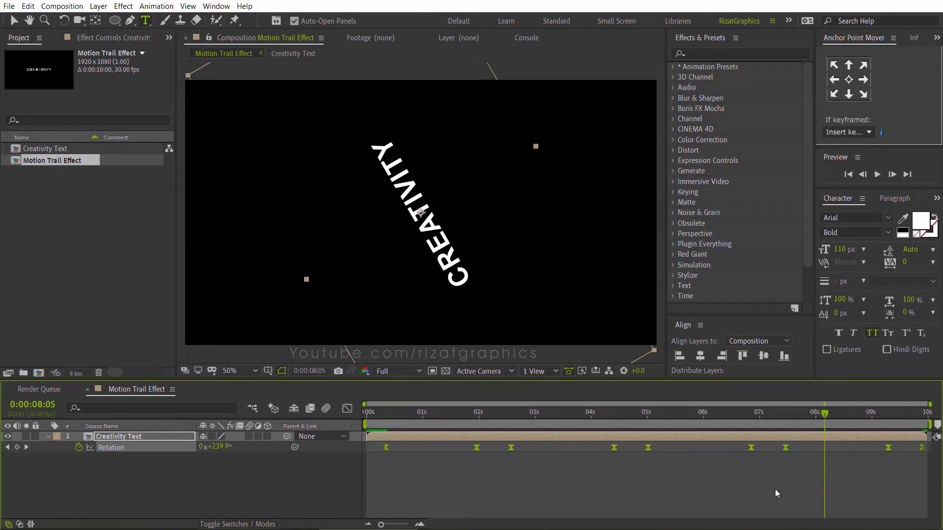
pyautogui.click(614, 488)
pyautogui.click(366, 416)
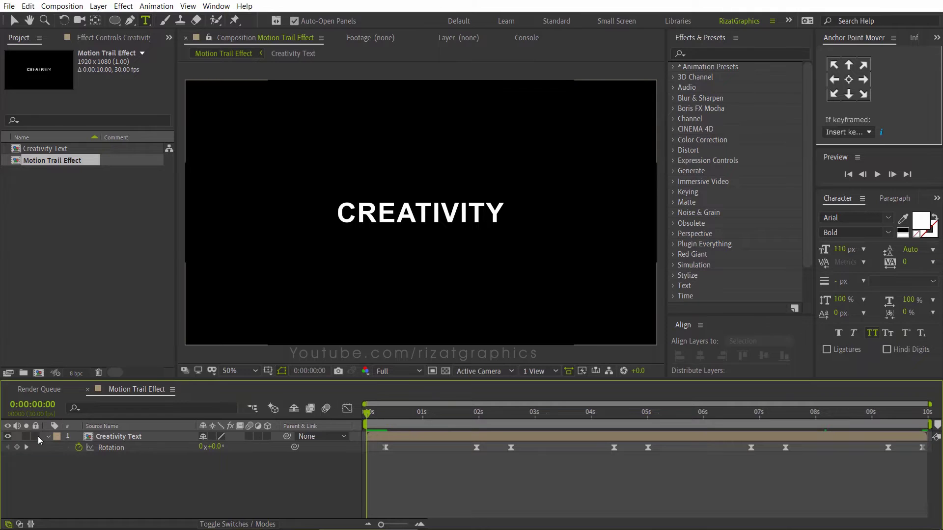
pyautogui.click(48, 436)
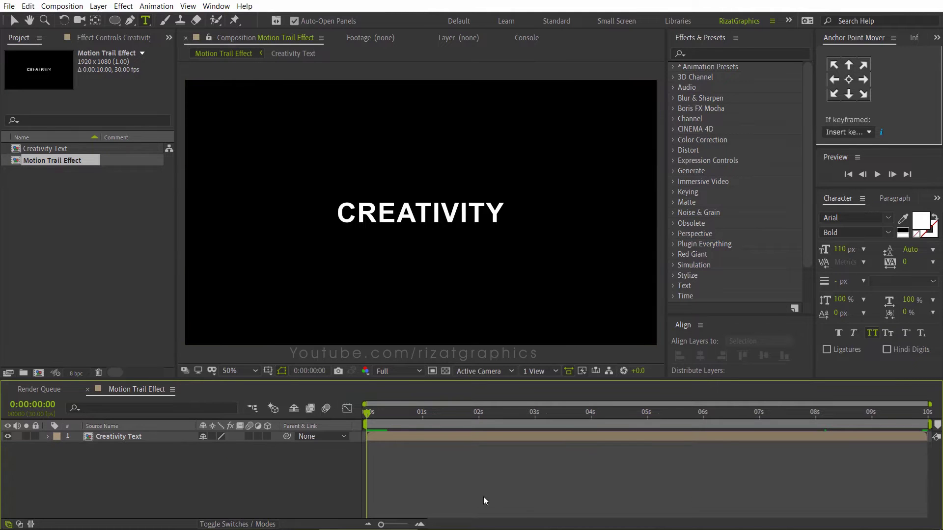
pyautogui.click(876, 176)
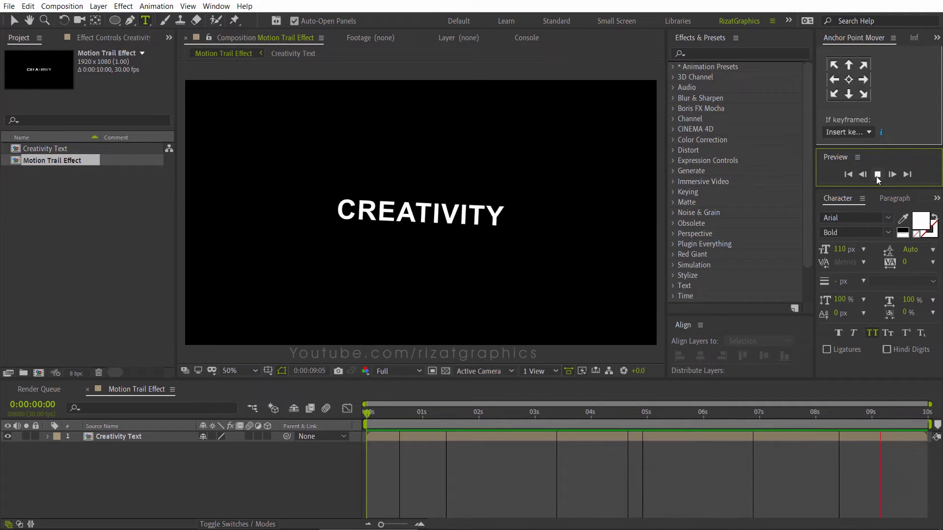
# Show the selected Rotation keyframes in the Graph Editor as a Value Graph.
pyautogui.click(877, 176)
pyautogui.click(661, 437)
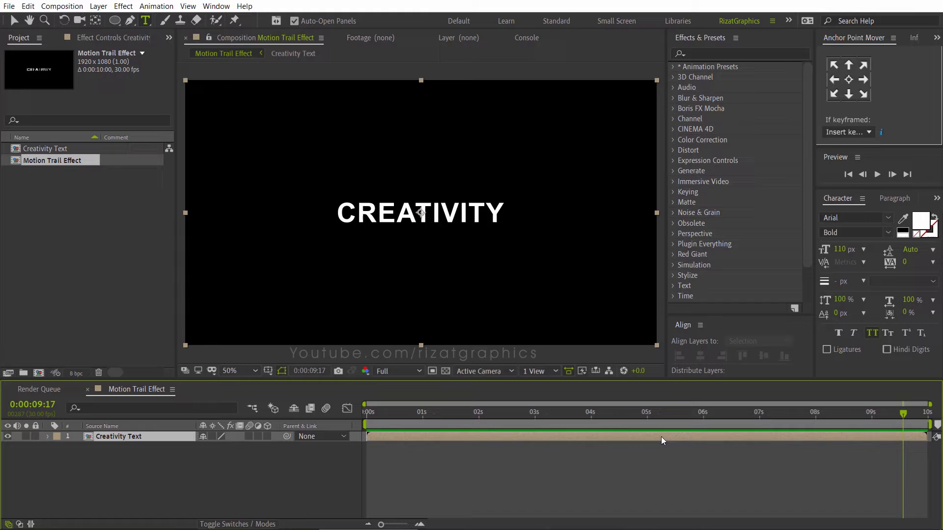
pyautogui.press('u')
pyautogui.moveTo(926, 455); pyautogui.dragTo(375, 450)
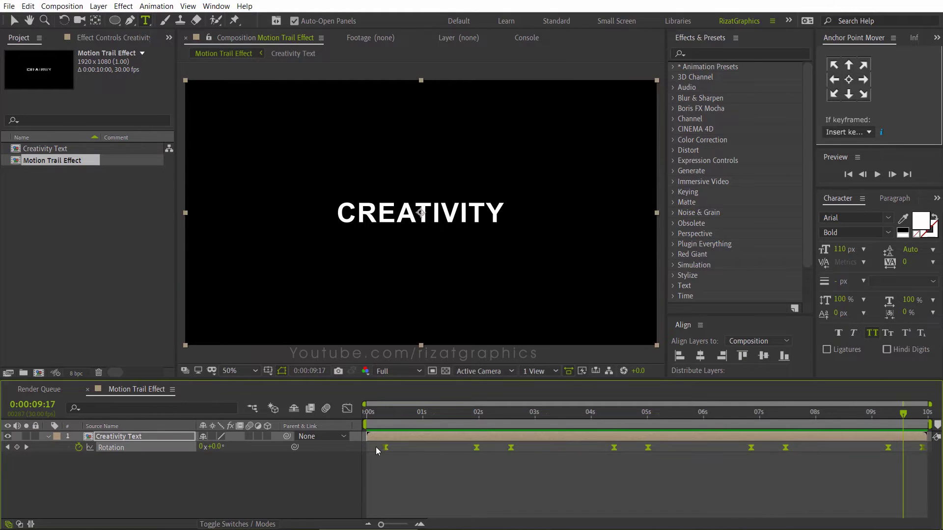
pyautogui.click(347, 408)
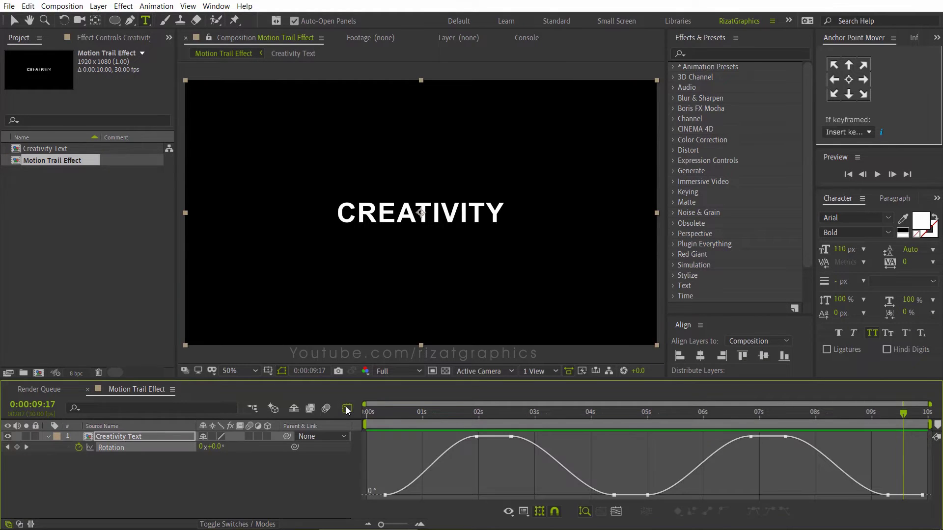
pyautogui.click(506, 437)
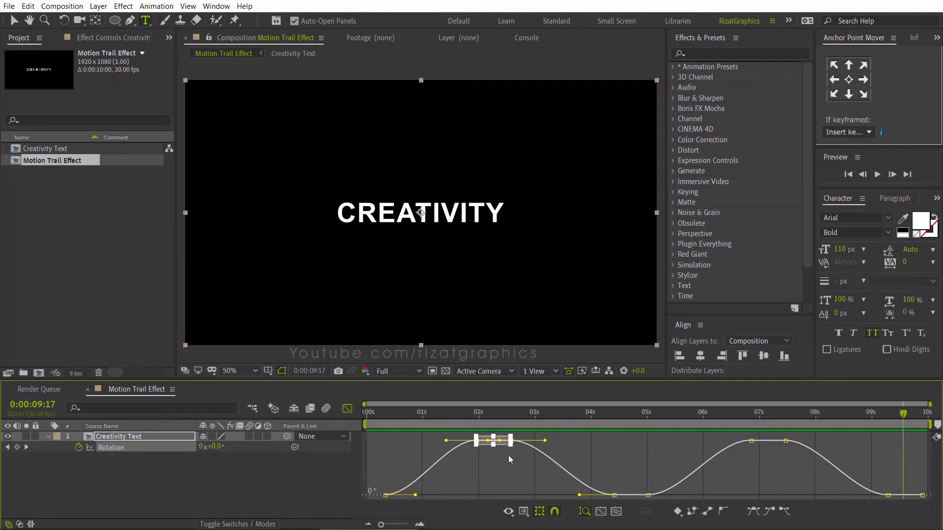
pyautogui.click(531, 513)
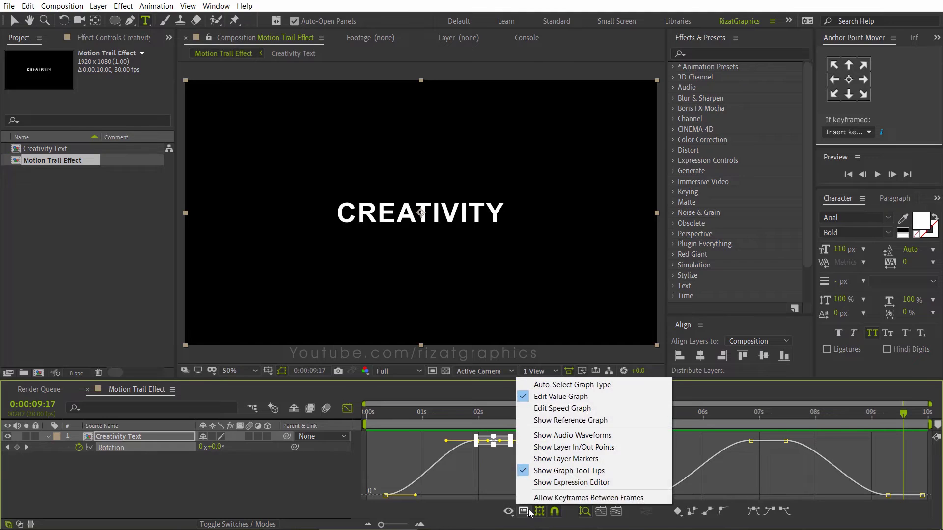
pyautogui.click(620, 397)
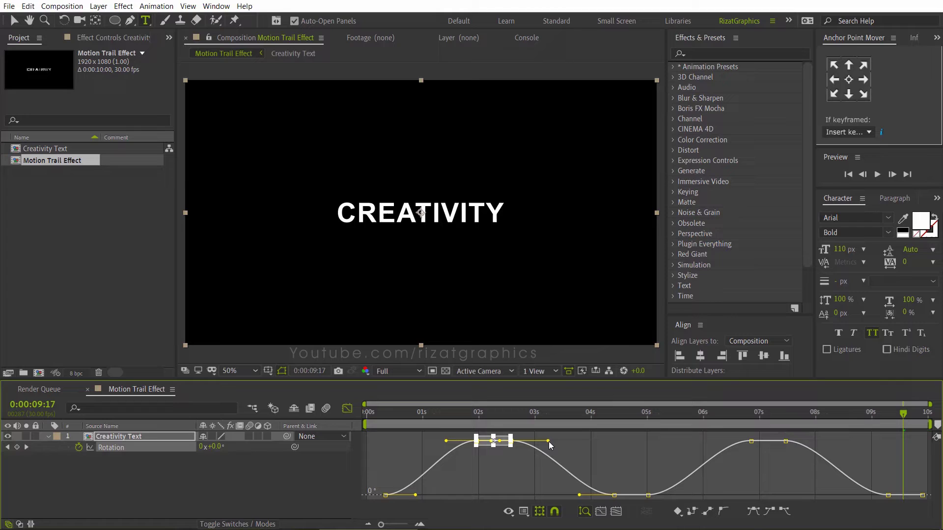
# Pull the Rotation bezier handles outward at the peaks and valleys for a stronger ease.
pyautogui.moveTo(546, 441); pyautogui.dragTo(552, 441)
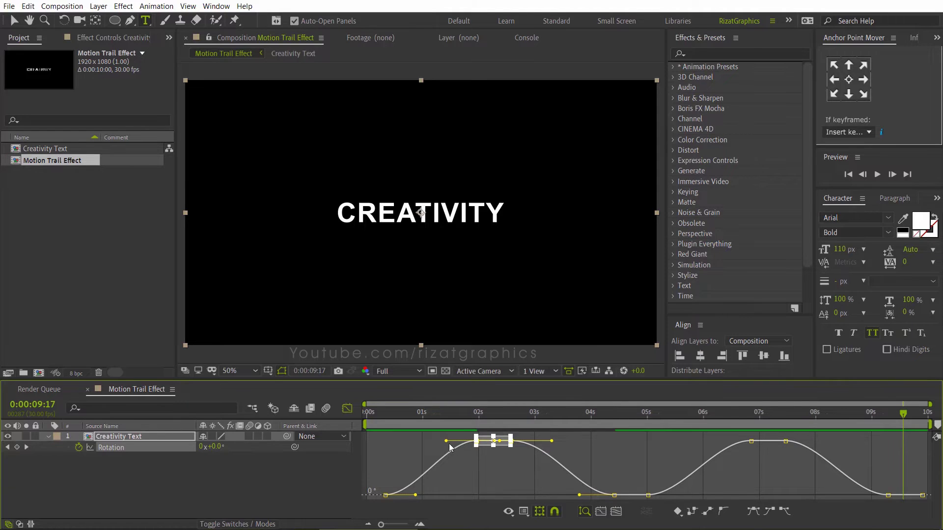
pyautogui.moveTo(446, 441); pyautogui.dragTo(427, 437)
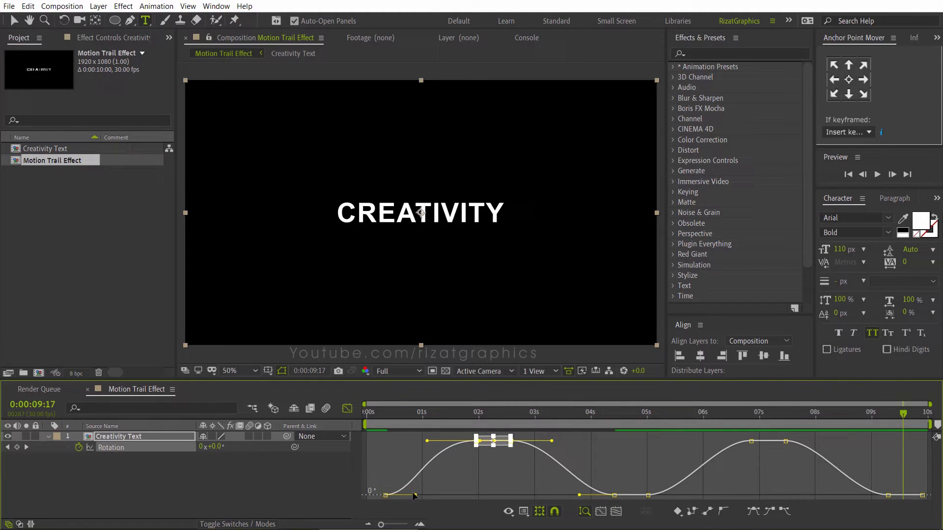
pyautogui.moveTo(416, 495); pyautogui.dragTo(426, 496)
pyautogui.click(614, 495)
pyautogui.click(648, 495)
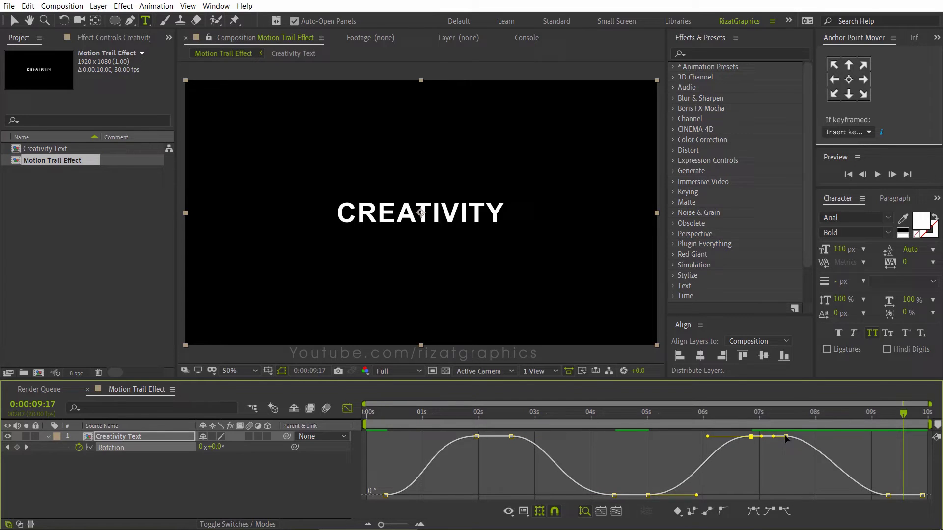
pyautogui.moveTo(787, 436); pyautogui.dragTo(826, 436)
pyautogui.moveTo(887, 495); pyautogui.dragTo(853, 497)
pyautogui.hotkey('shift', 'F3')
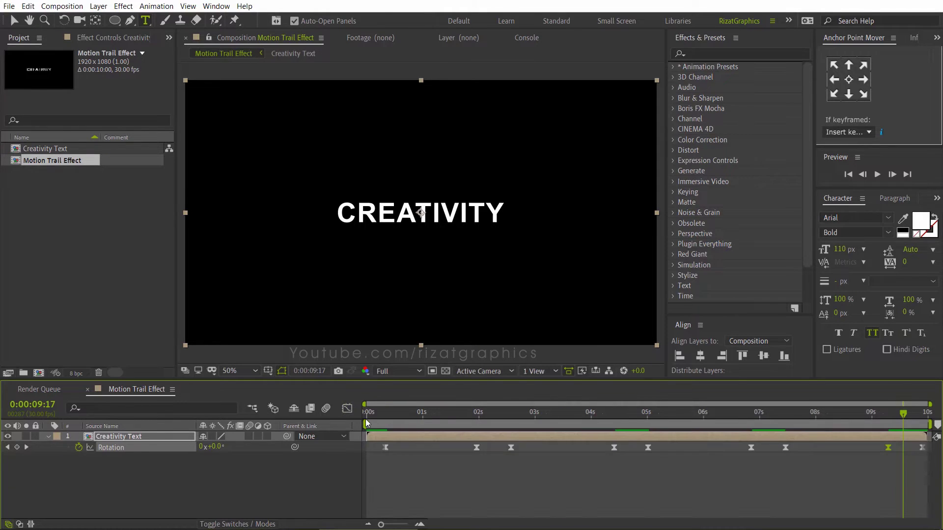
pyautogui.click(181, 470)
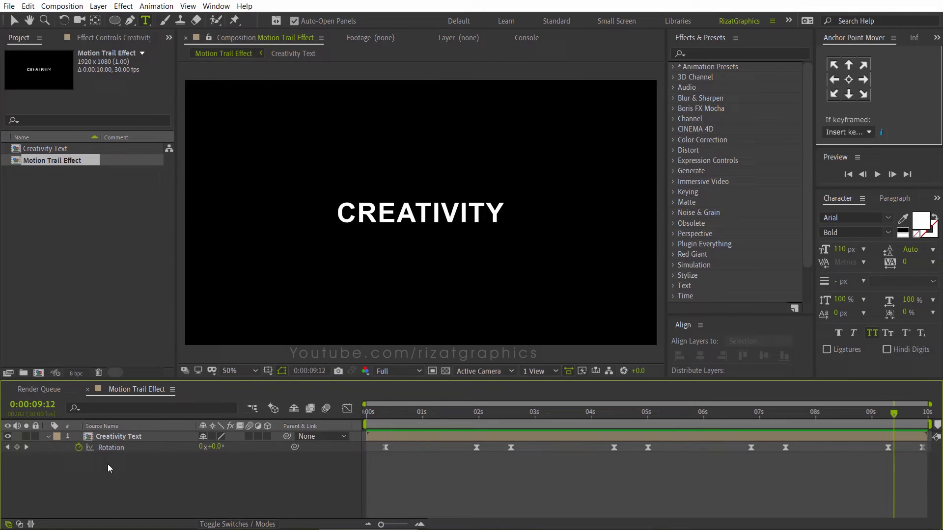
pyautogui.click(49, 437)
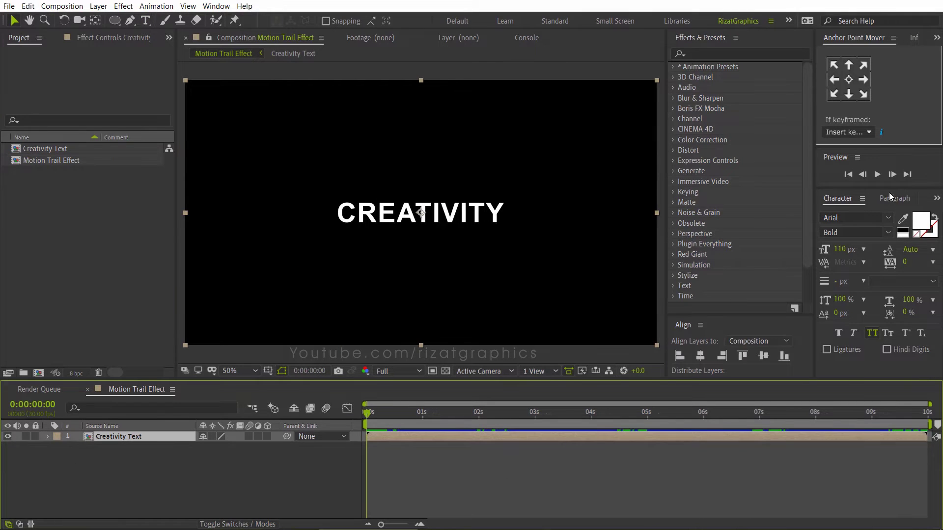
pyautogui.click(878, 175)
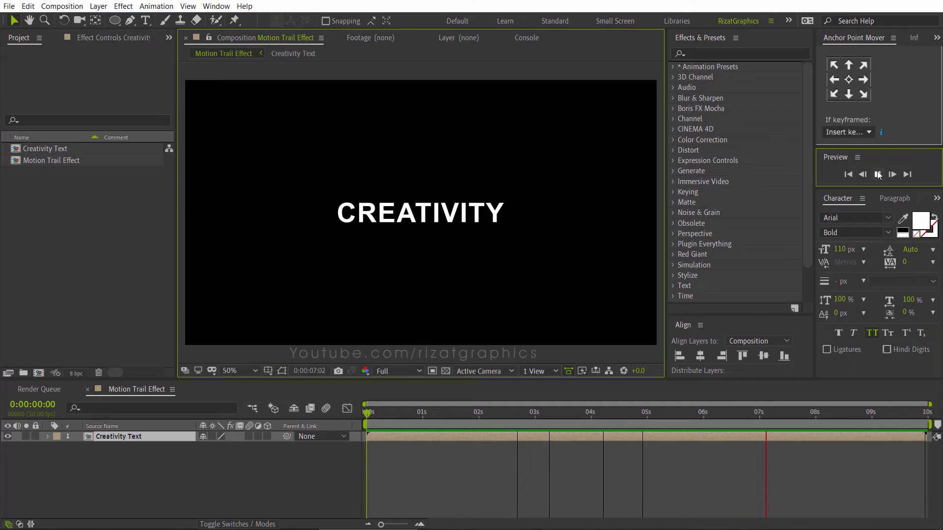
pyautogui.click(878, 176)
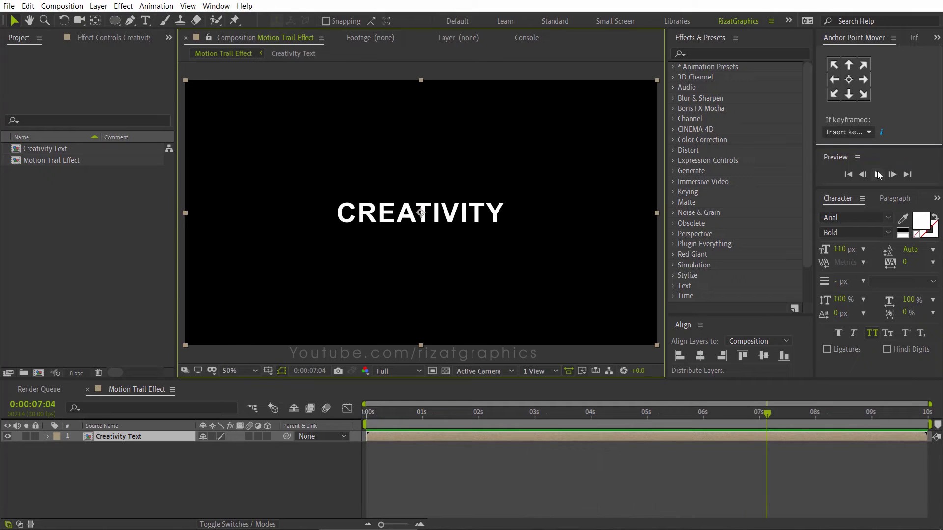
# Add a second Creativity Text layer and apply a Fill effect to layer 2.
pyautogui.click(28, 149)
pyautogui.moveTo(34, 149); pyautogui.dragTo(65, 461)
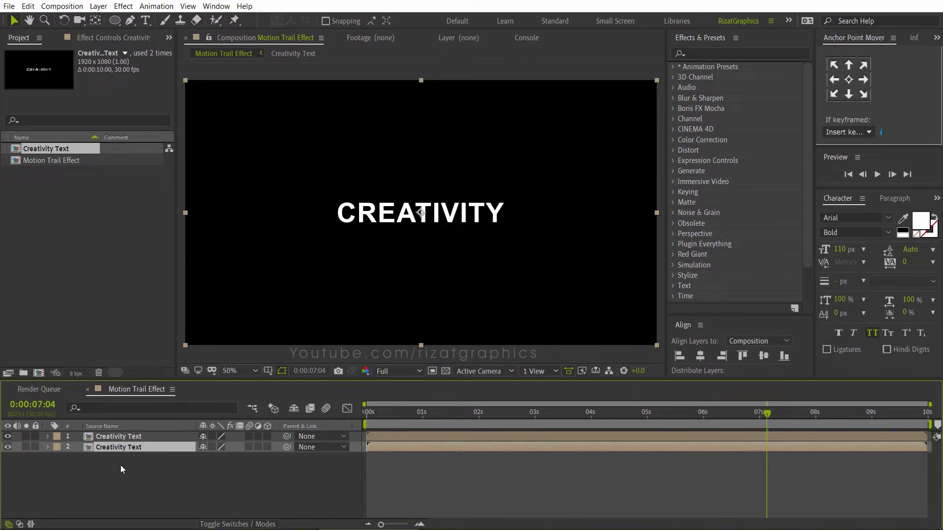
pyautogui.click(710, 53)
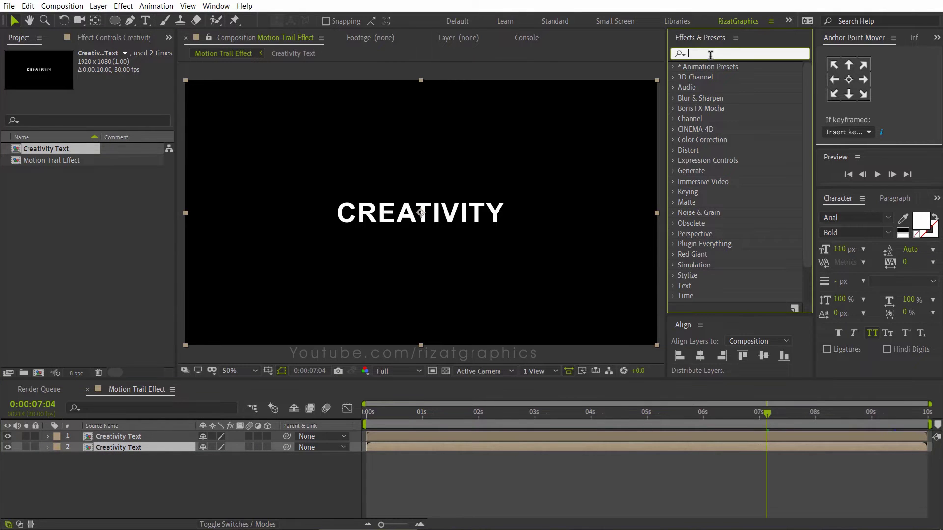
pyautogui.write('fill')
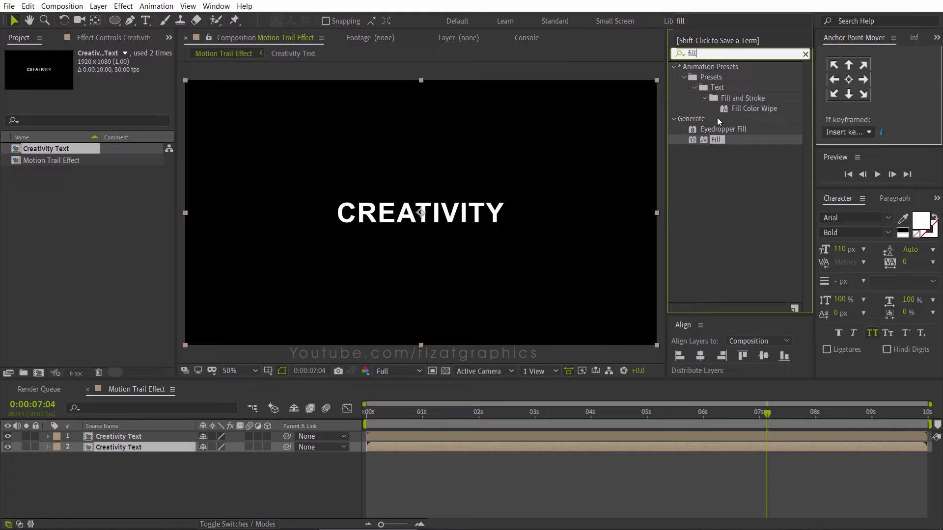
pyautogui.moveTo(717, 139); pyautogui.dragTo(174, 446)
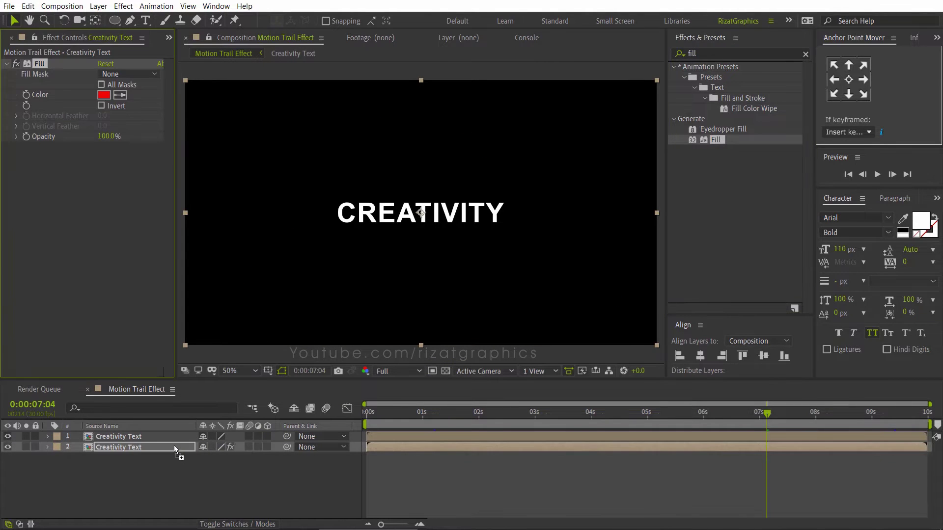
# Hide layer 1 to view the red-filled copy and scrub back to the start.
pyautogui.click(8, 436)
pyautogui.click(108, 448)
pyautogui.moveTo(382, 418); pyautogui.dragTo(417, 421)
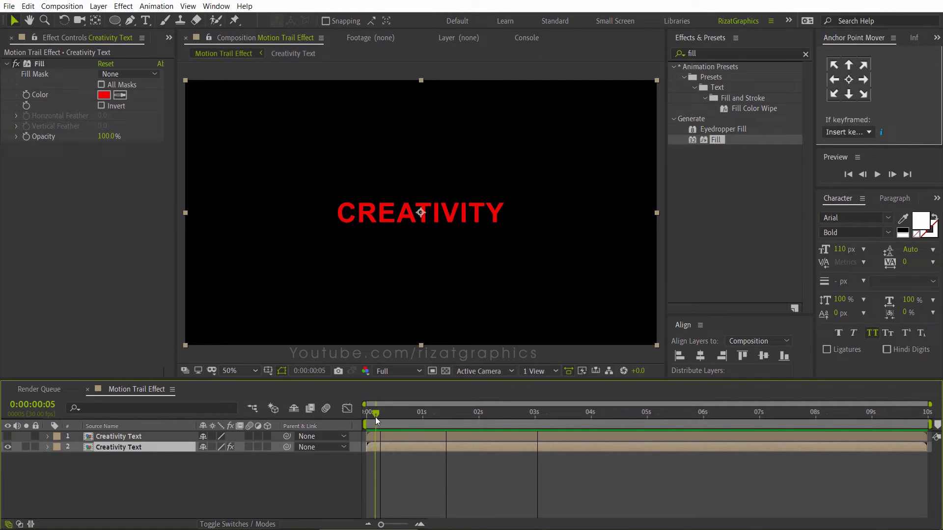
pyautogui.moveTo(376, 417); pyautogui.dragTo(319, 410)
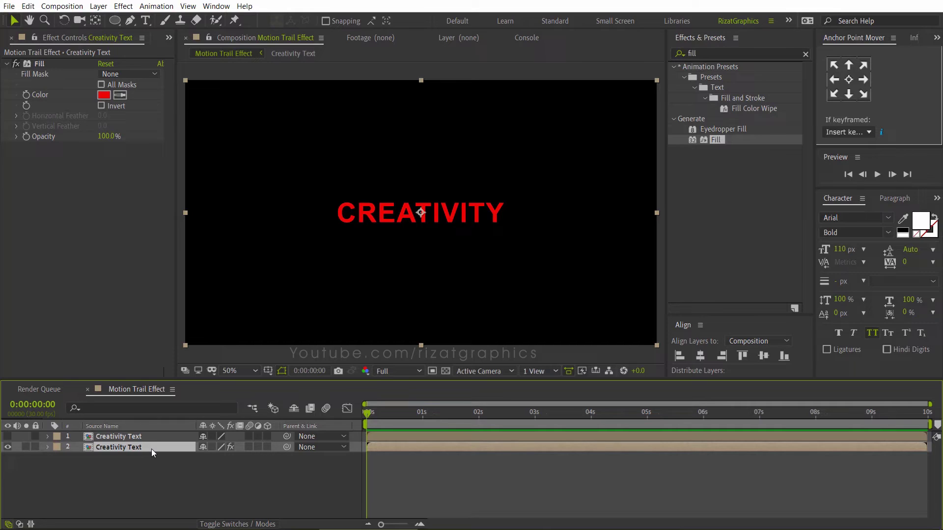
# Pick-whip the red layer 2's Parent to layer 1 and scrub to check the rotation.
pyautogui.moveTo(286, 448); pyautogui.dragTo(162, 439)
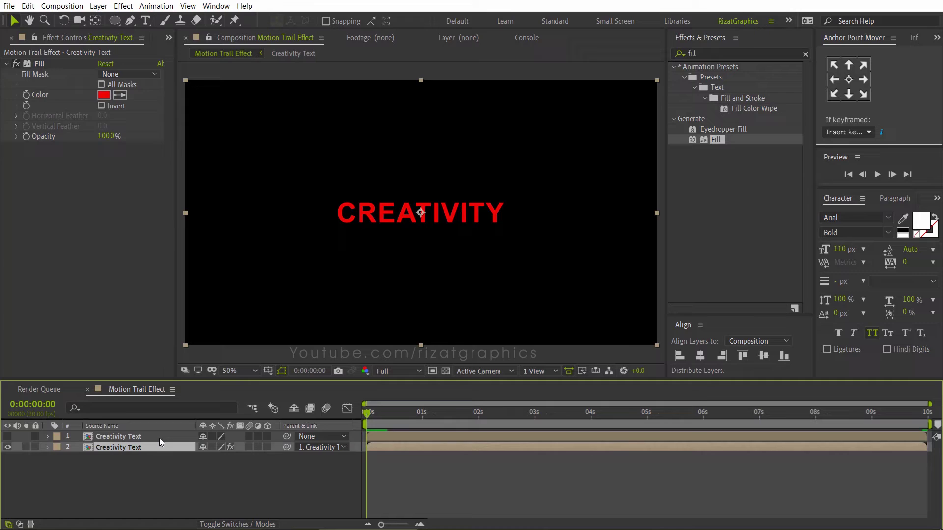
pyautogui.click(157, 437)
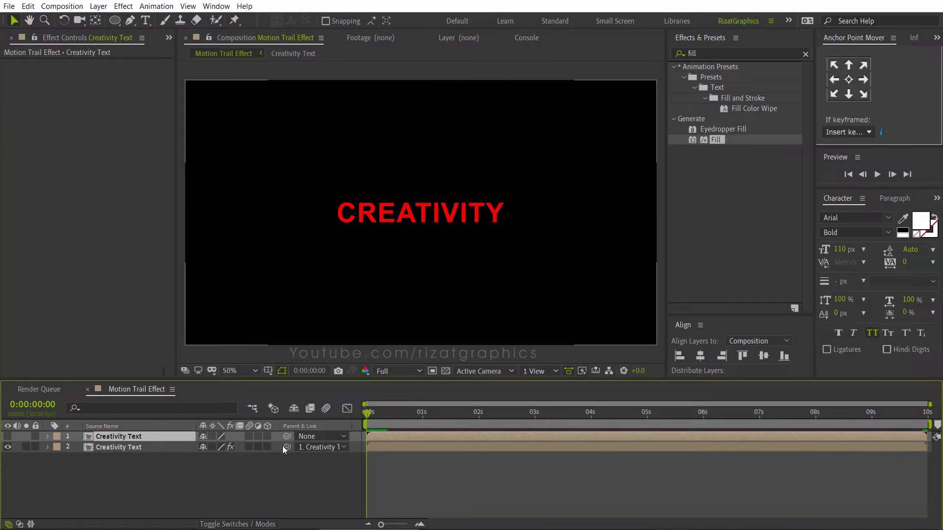
pyautogui.rightClick(336, 428)
pyautogui.moveTo(361, 464)
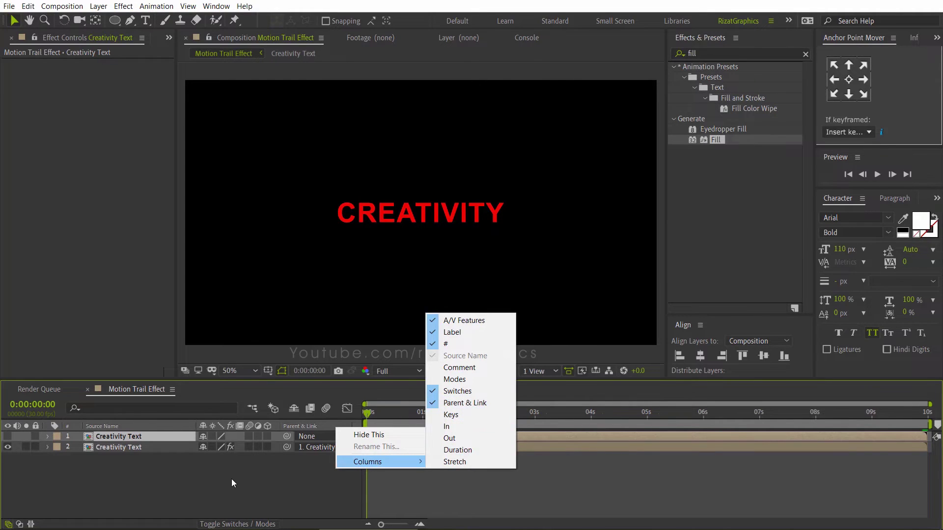
pyautogui.click(219, 479)
pyautogui.moveTo(372, 408)
pyautogui.mouseDown()
pyautogui.moveTo(476, 407)
pyautogui.moveTo(361, 399)
pyautogui.mouseUp()
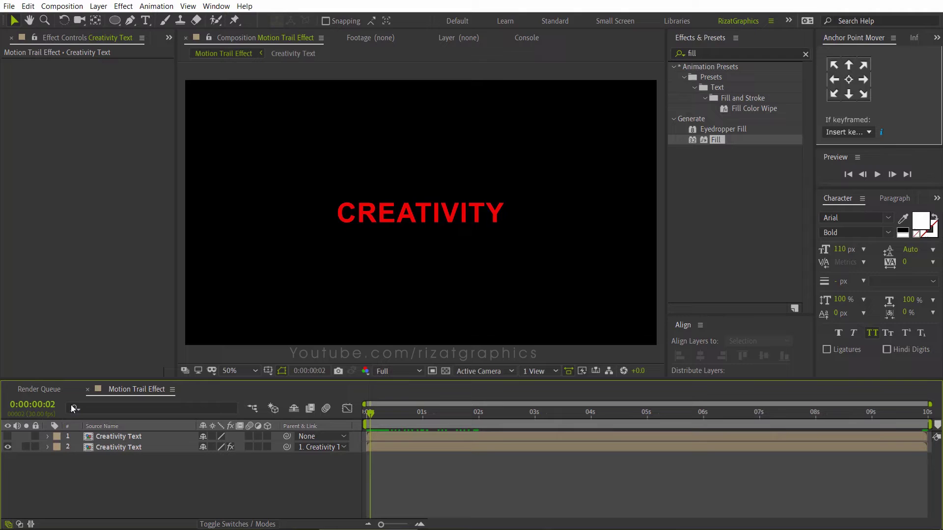
# Show the white top copy on layer 1 again and preview the animation.
pyautogui.click(7, 436)
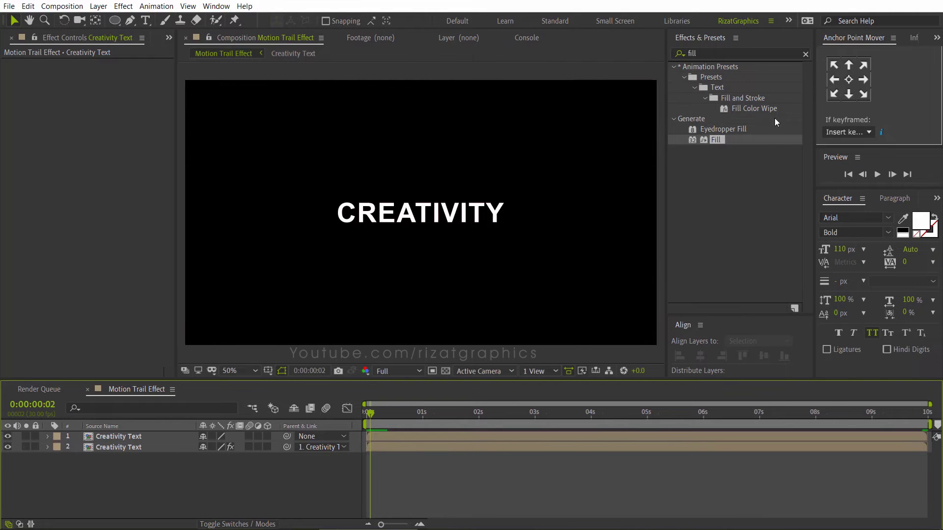
pyautogui.click(805, 54)
pyautogui.click(876, 174)
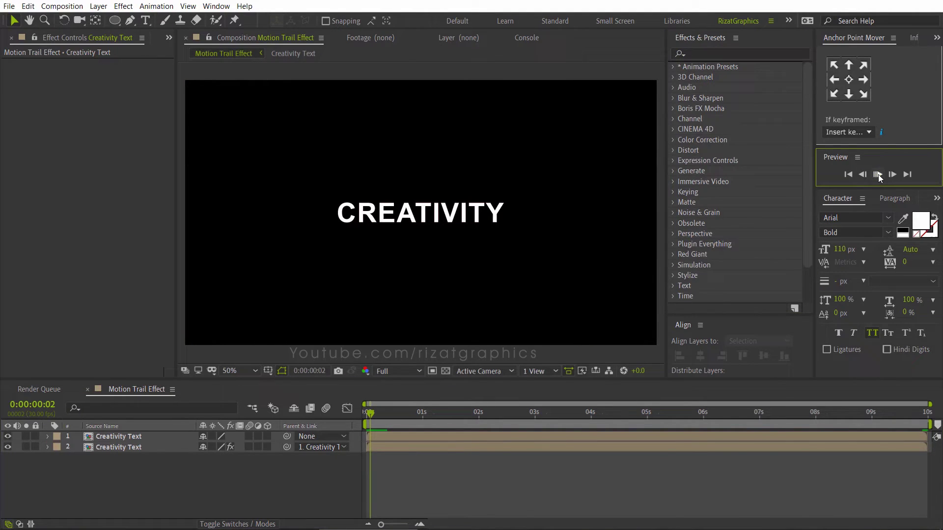
pyautogui.click(607, 331)
# Apply the Echo effect to the red layer 2.
pyautogui.click(731, 54)
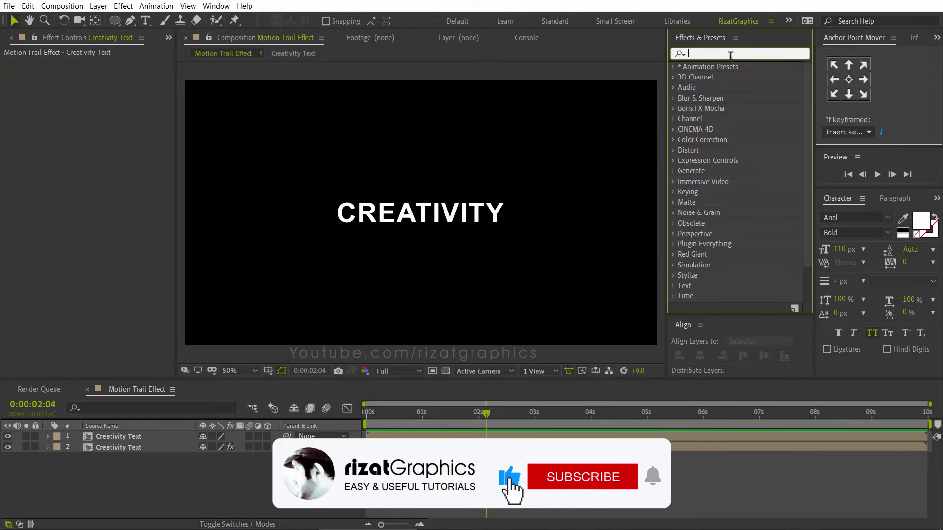
pyautogui.write('echo')
pyautogui.moveTo(707, 149); pyautogui.dragTo(132, 453)
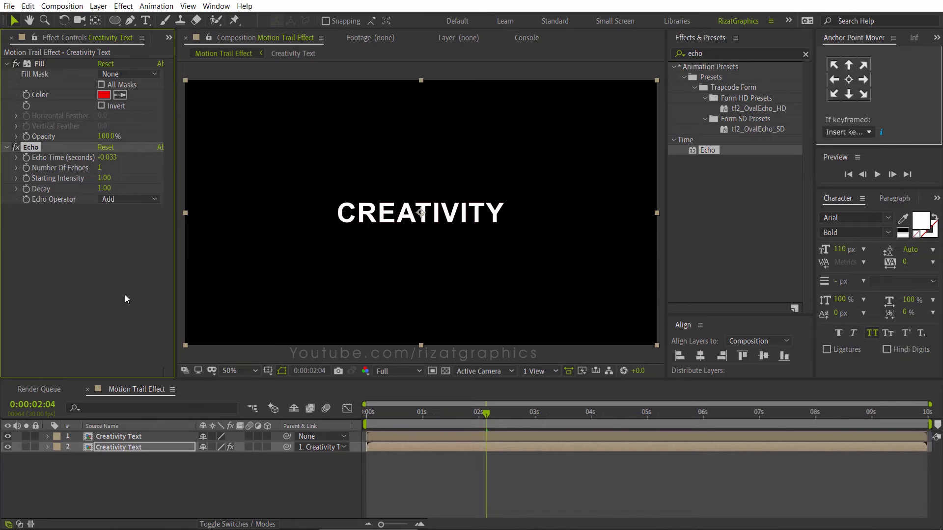
# Give the red layer's Echo a -0.020 echo time, 40 echoes and 0.86 decay.
pyautogui.click(108, 158)
pyautogui.moveTo(111, 158); pyautogui.dragTo(129, 156)
pyautogui.press('BackSpace')
pyautogui.press('BackSpace')
pyautogui.write('20')
pyautogui.click(100, 168)
pyautogui.write('40')
pyautogui.press('Return')
pyautogui.click(108, 190)
pyautogui.write('0.8')
pyautogui.moveTo(403, 415); pyautogui.dragTo(360, 414)
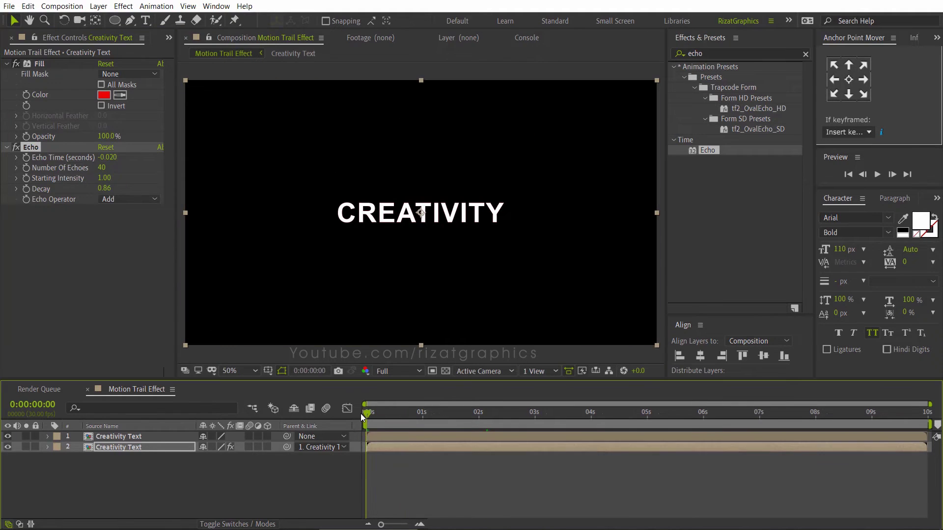
# Preview the echo animation, then enable Collapse Transformations on the red text layer.
pyautogui.click(805, 54)
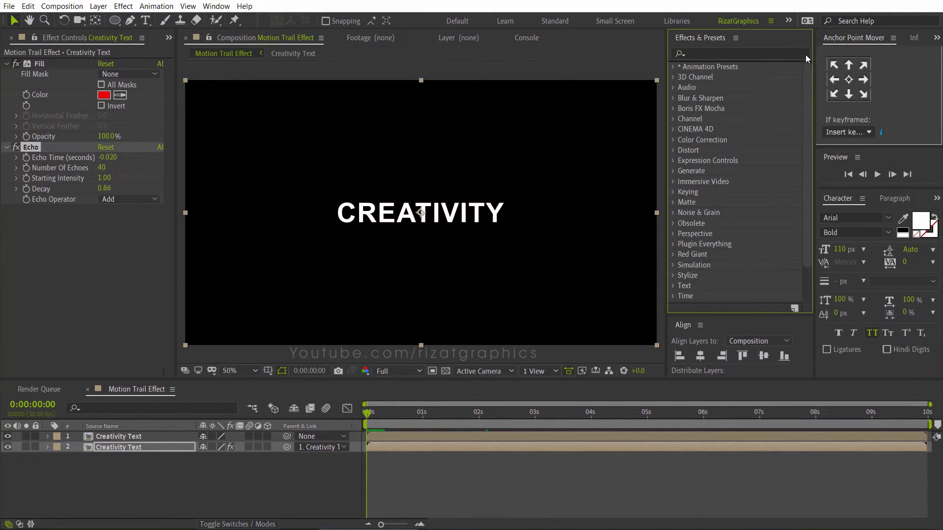
pyautogui.click(876, 174)
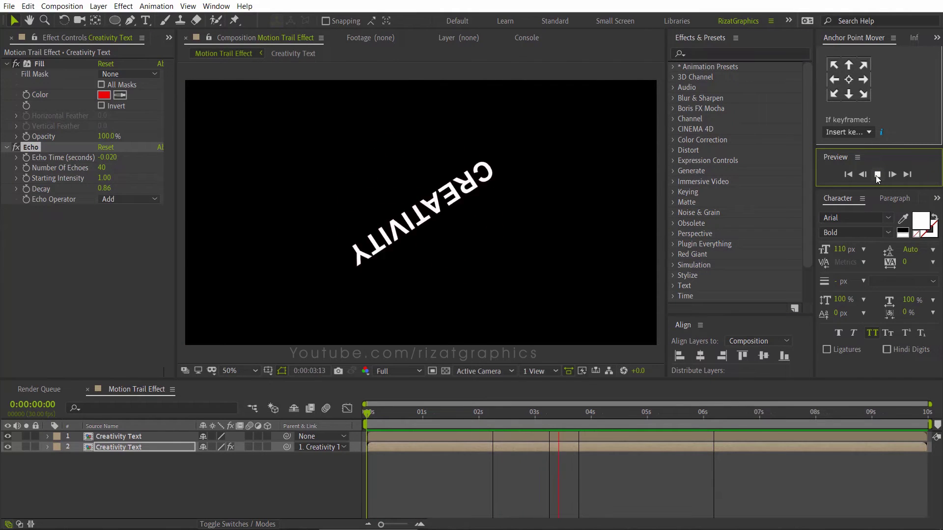
pyautogui.click(876, 175)
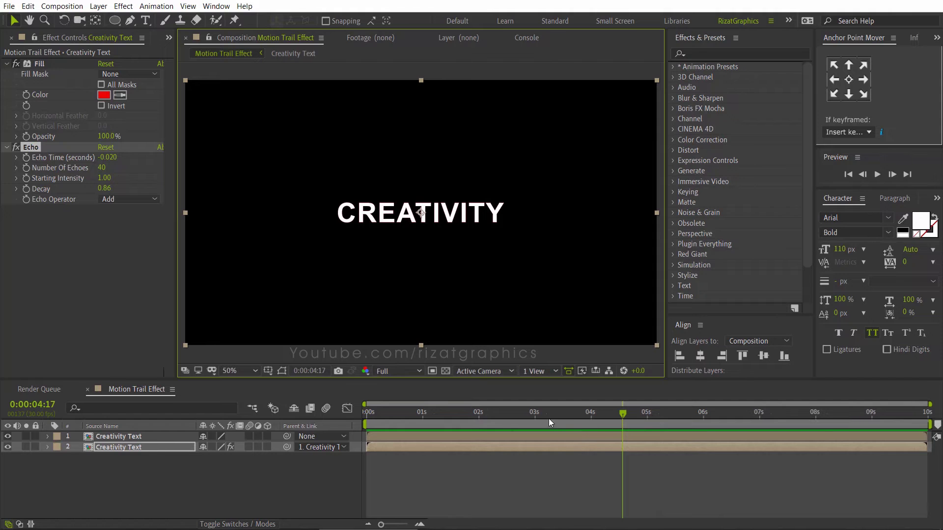
pyautogui.moveTo(549, 418); pyautogui.dragTo(461, 418)
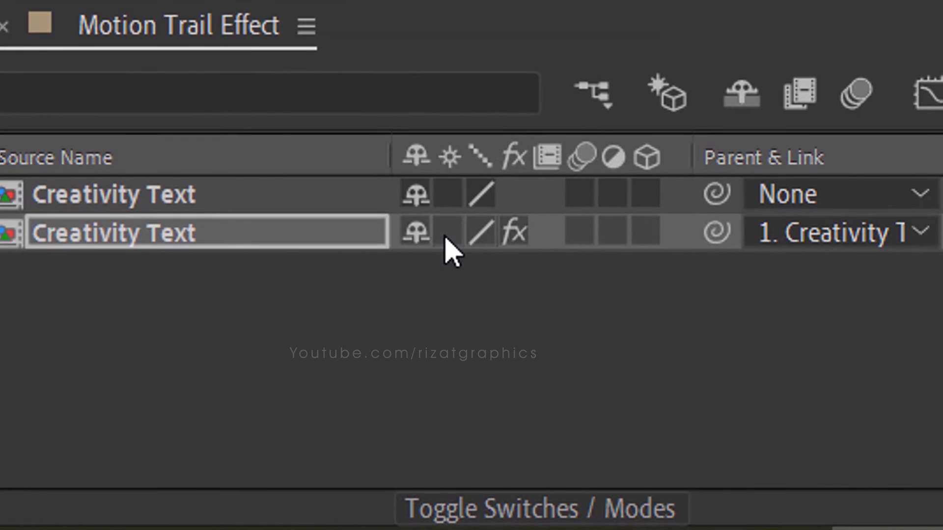
pyautogui.click(449, 232)
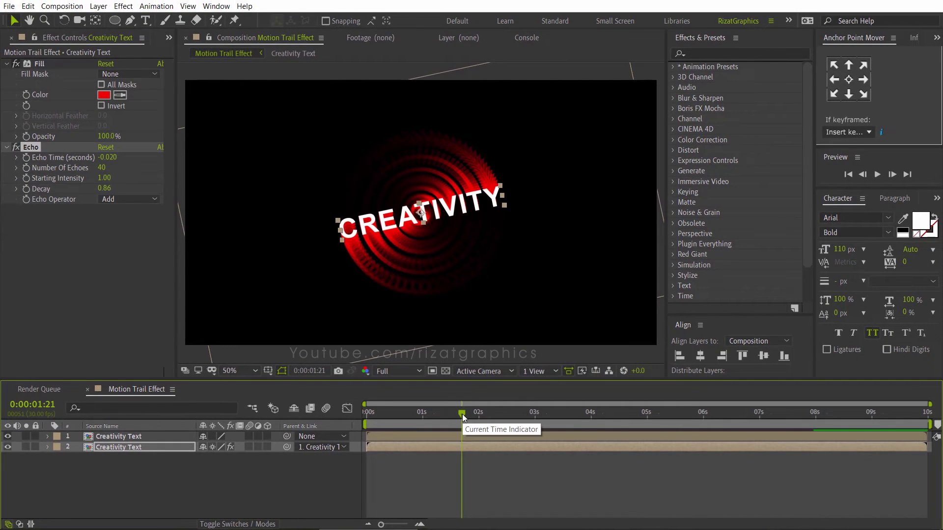
# Change the Fill colour from red to orange FF7000 and preview the animation from the start.
pyautogui.click(104, 95)
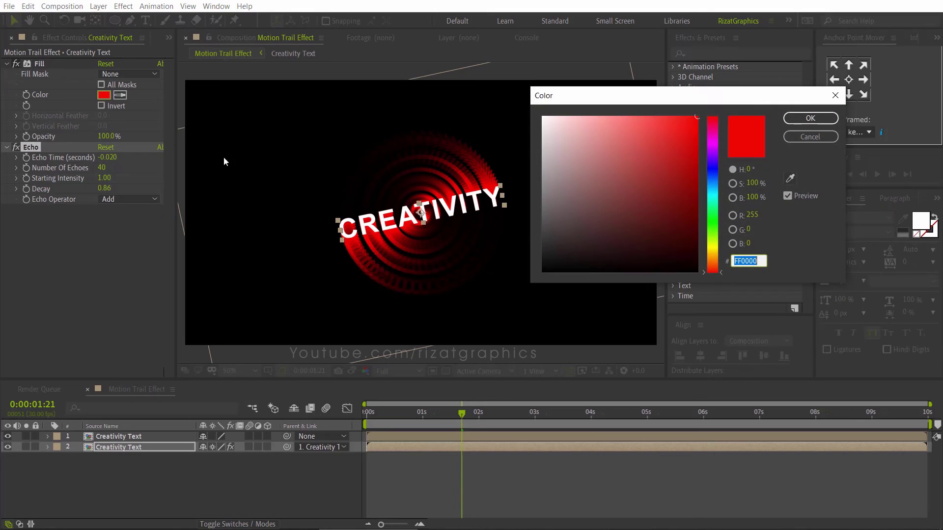
pyautogui.moveTo(706, 271); pyautogui.dragTo(708, 257)
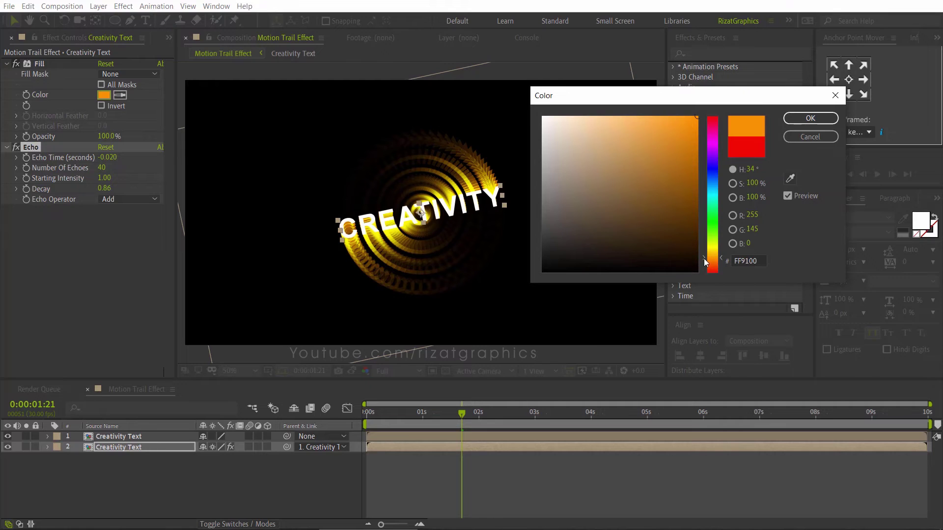
pyautogui.moveTo(703, 258); pyautogui.dragTo(703, 261)
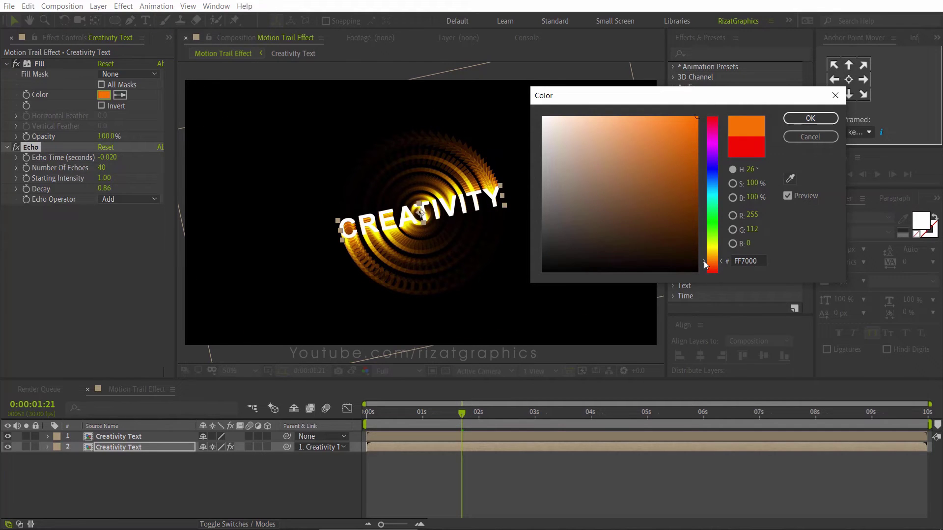
pyautogui.click(799, 118)
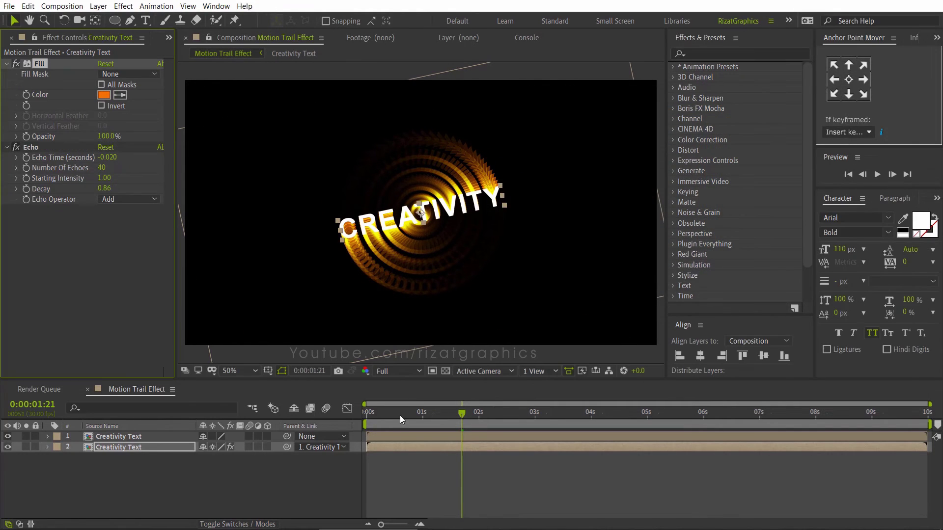
pyautogui.click(362, 415)
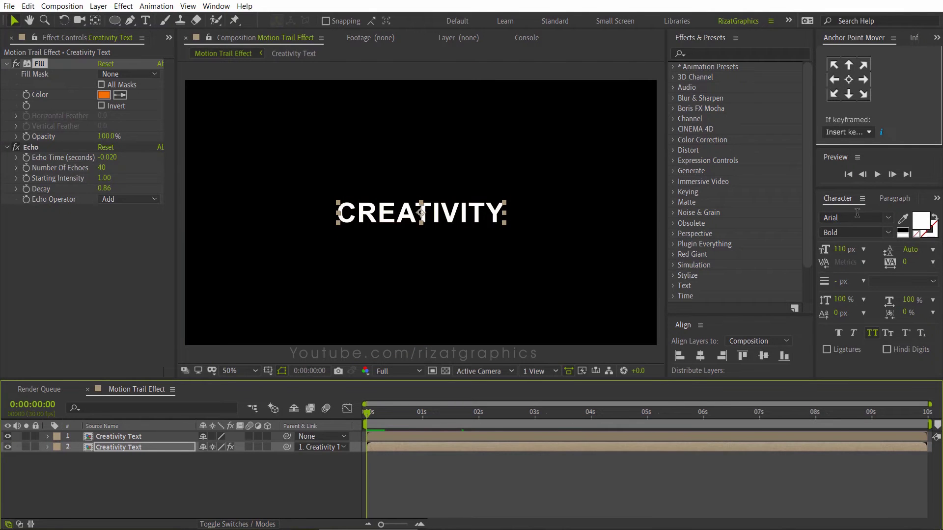
pyautogui.click(878, 176)
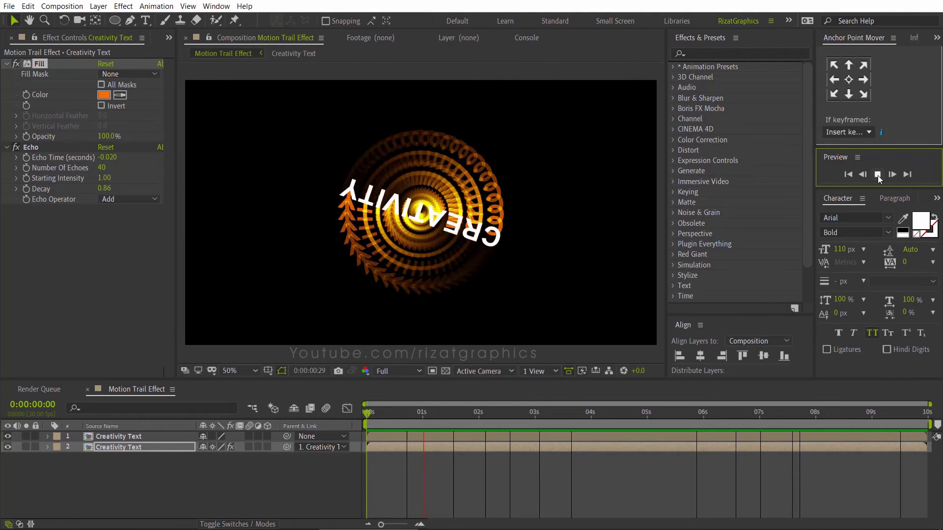
pyautogui.click(877, 175)
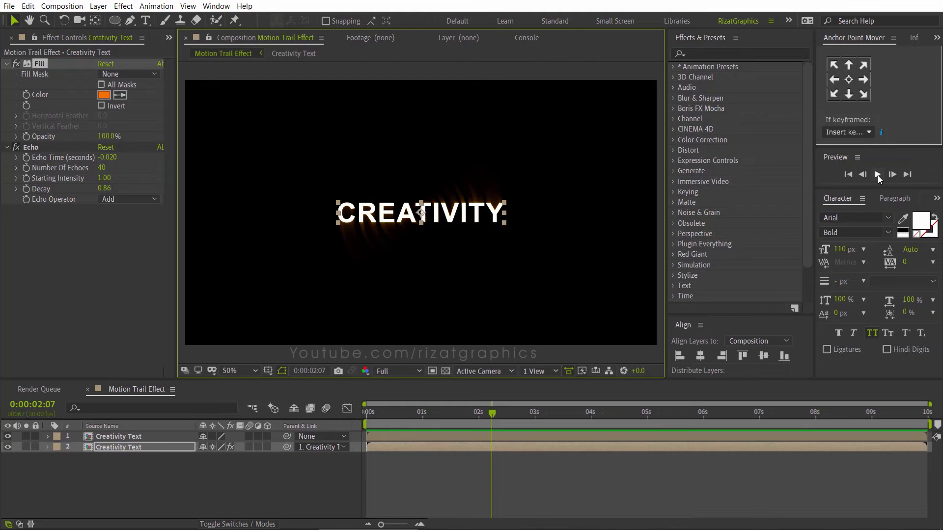
# Add a null object, move it to the top of the stack and rename it 'Color Control'.
pyautogui.rightClick(168, 463)
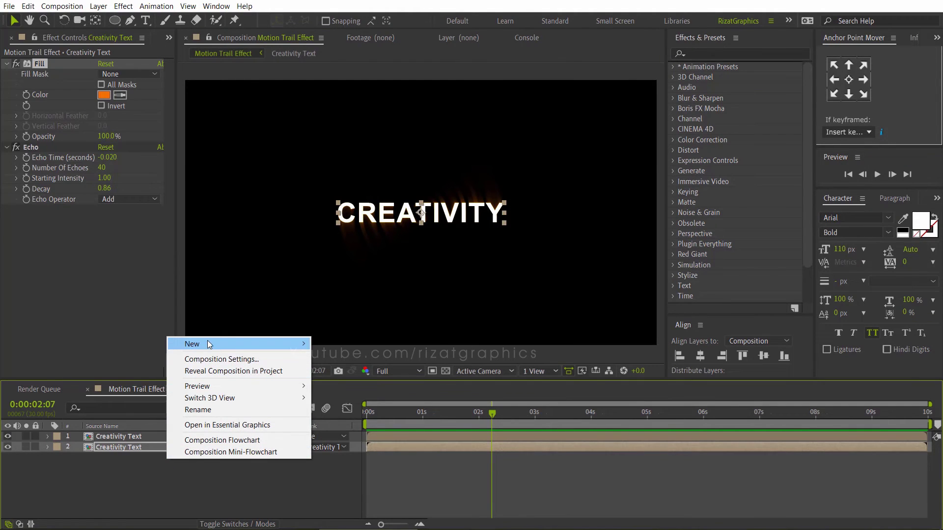
pyautogui.moveTo(267, 346)
pyautogui.click(400, 408)
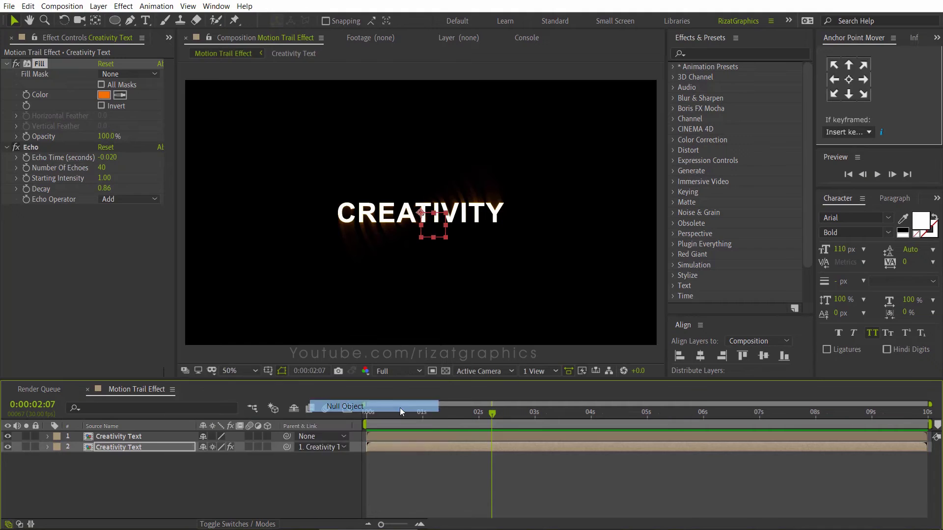
pyautogui.moveTo(128, 445); pyautogui.dragTo(129, 435)
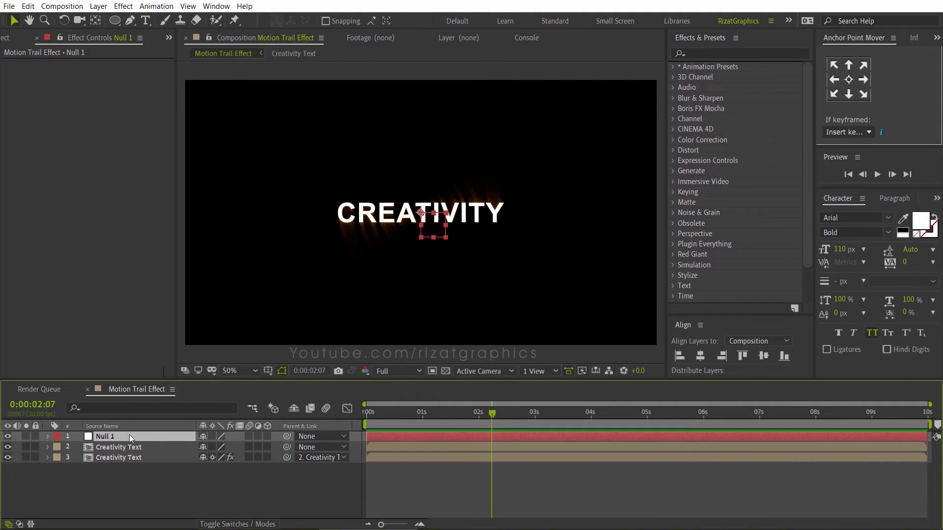
pyautogui.press('Return')
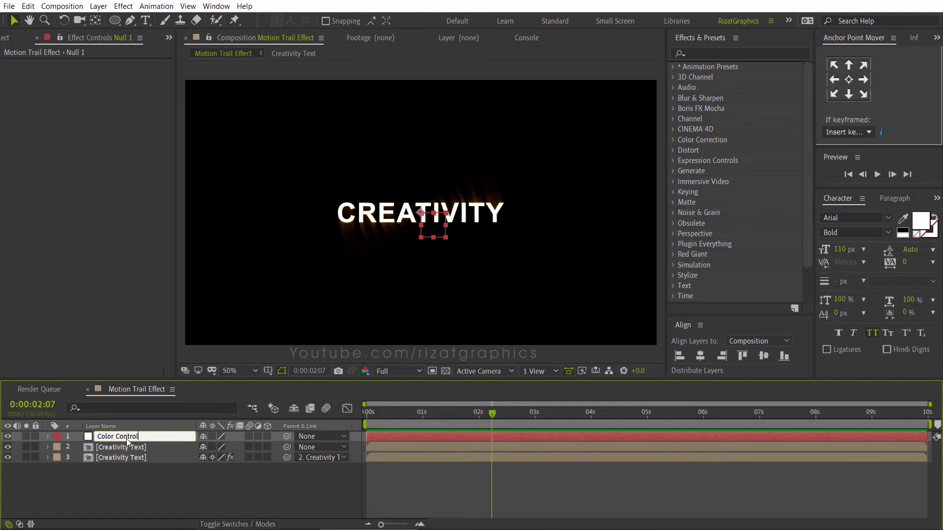
pyautogui.press('Return')
# Apply a Color Control expression effect to the null and set its colour to yellow-green B6FF00.
pyautogui.rightClick(126, 438)
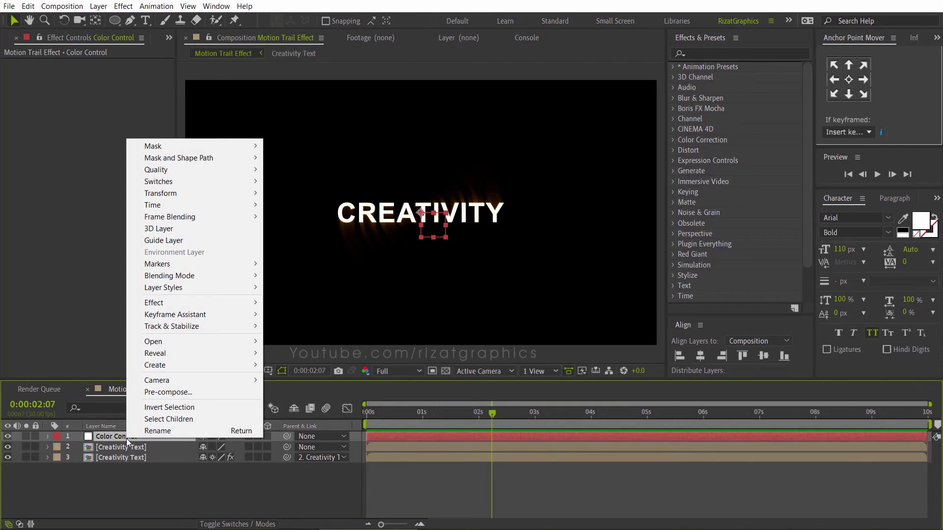
pyautogui.moveTo(195, 304)
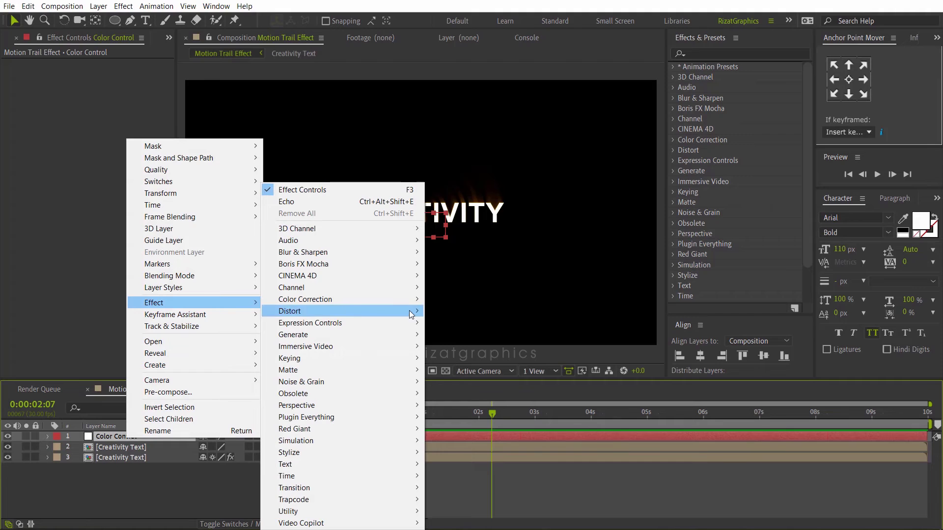
pyautogui.moveTo(412, 324)
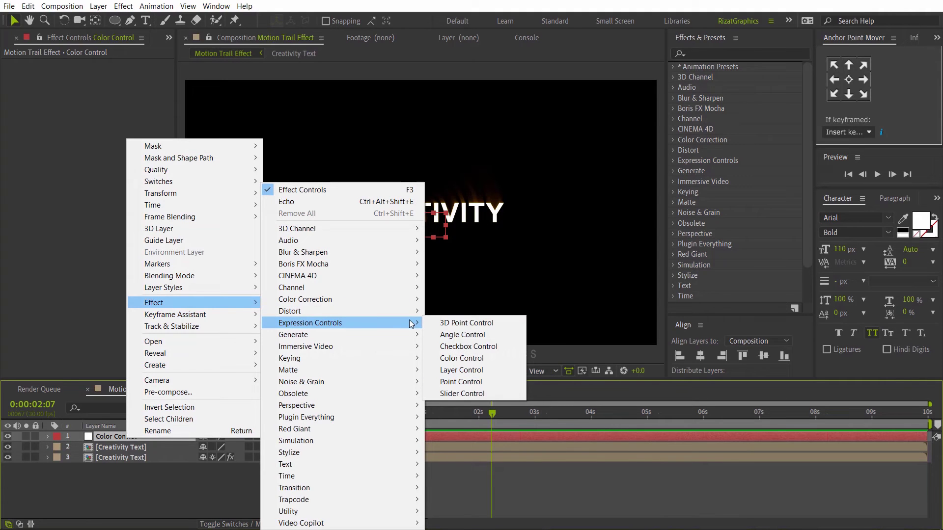
pyautogui.click(499, 360)
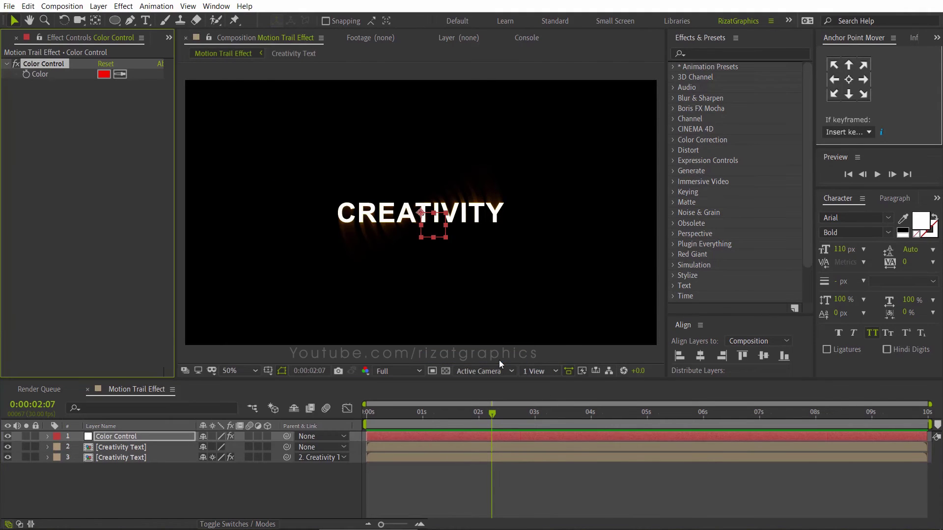
pyautogui.click(108, 76)
pyautogui.moveTo(712, 270); pyautogui.dragTo(715, 240)
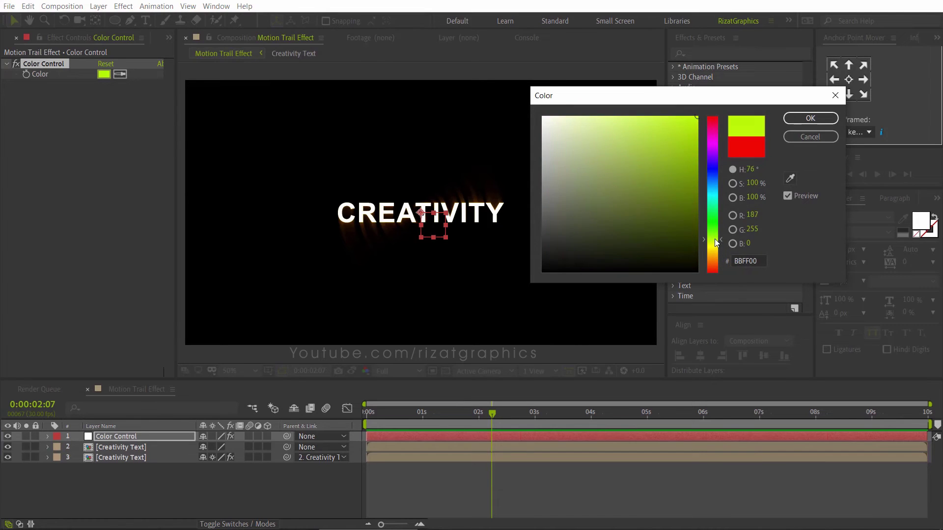
pyautogui.click(811, 119)
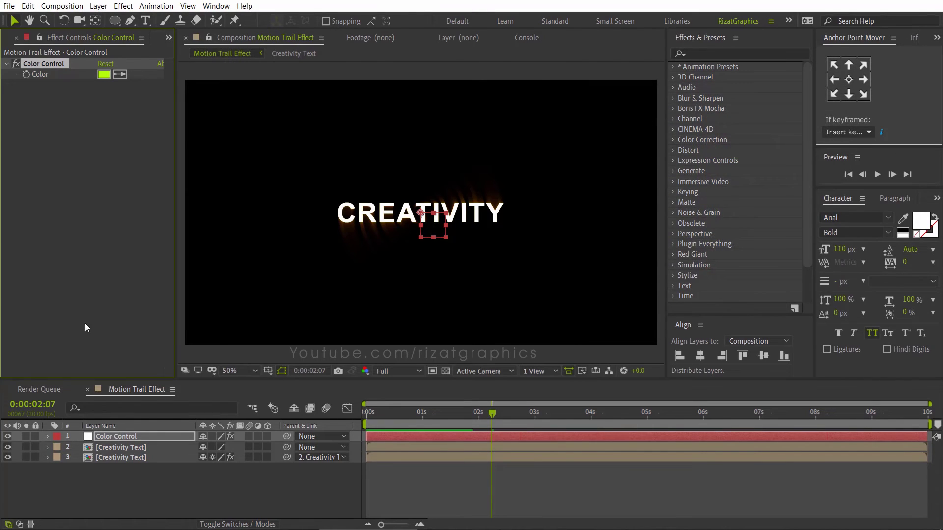
# Pick-whip layer 3's Fill colour to the Color Control colour with an expression.
pyautogui.click(40, 37)
pyautogui.click(101, 456)
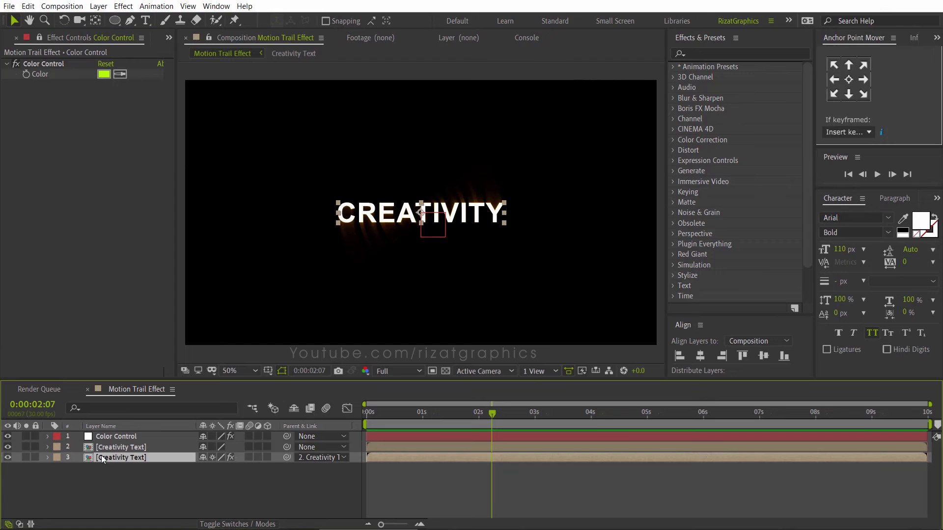
pyautogui.press('e')
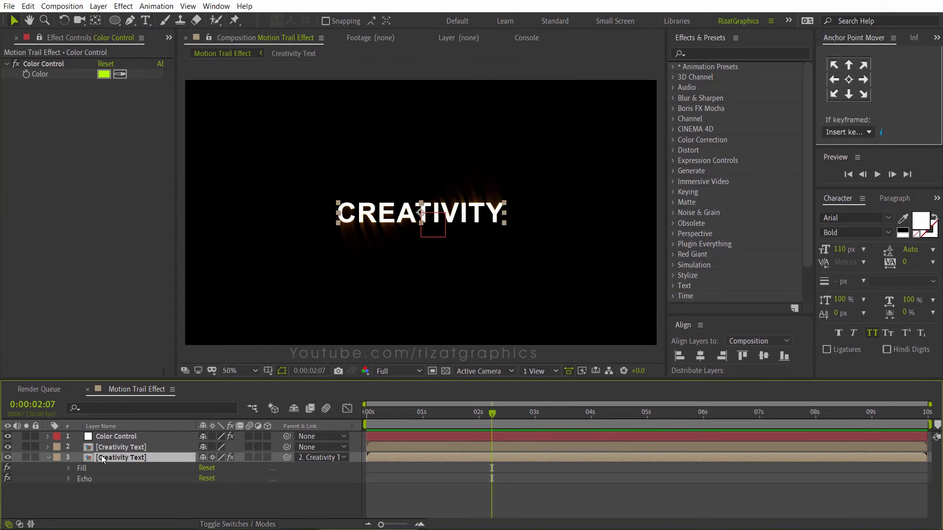
pyautogui.click(68, 468)
pyautogui.scroll(-1, 71, 470)
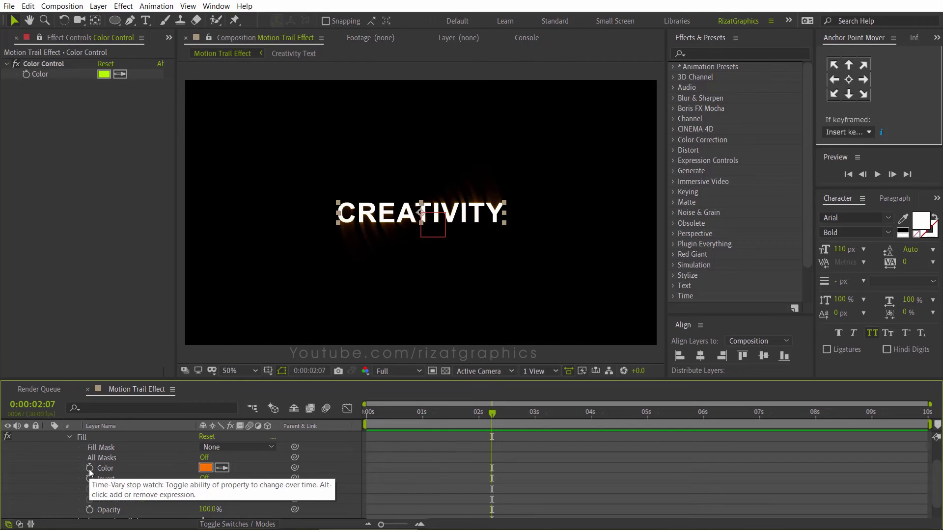
pyautogui.keyDown('alt'); pyautogui.click(90, 471); pyautogui.keyUp('alt')
pyautogui.moveTo(234, 478); pyautogui.dragTo(55, 72)
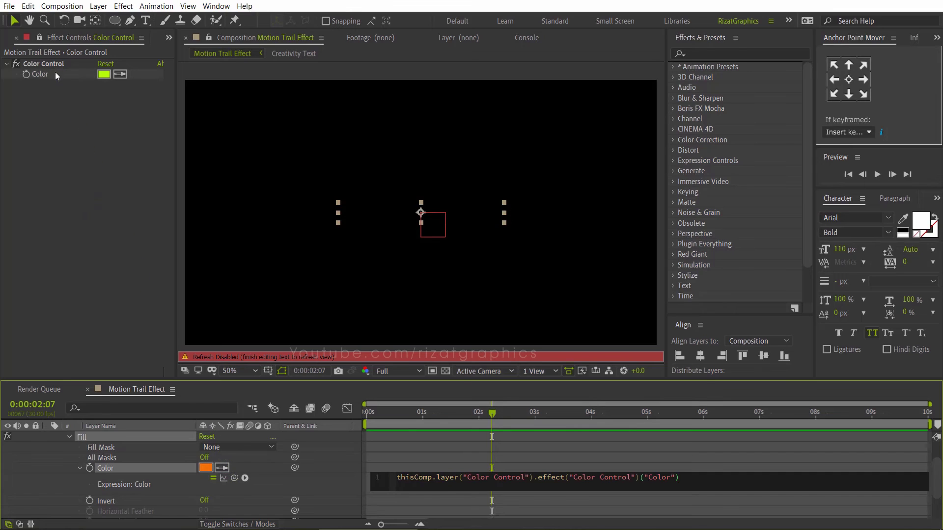
pyautogui.click(85, 168)
pyautogui.press('u')
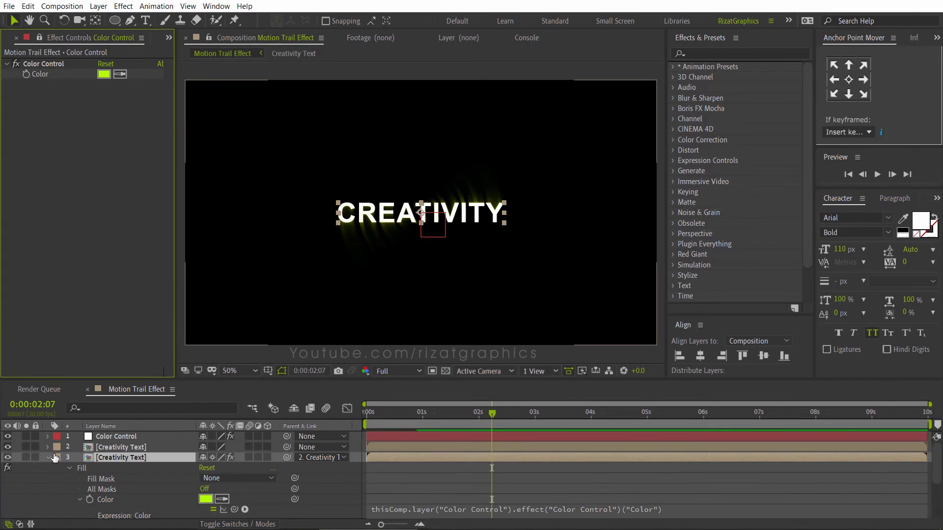
pyautogui.click(40, 37)
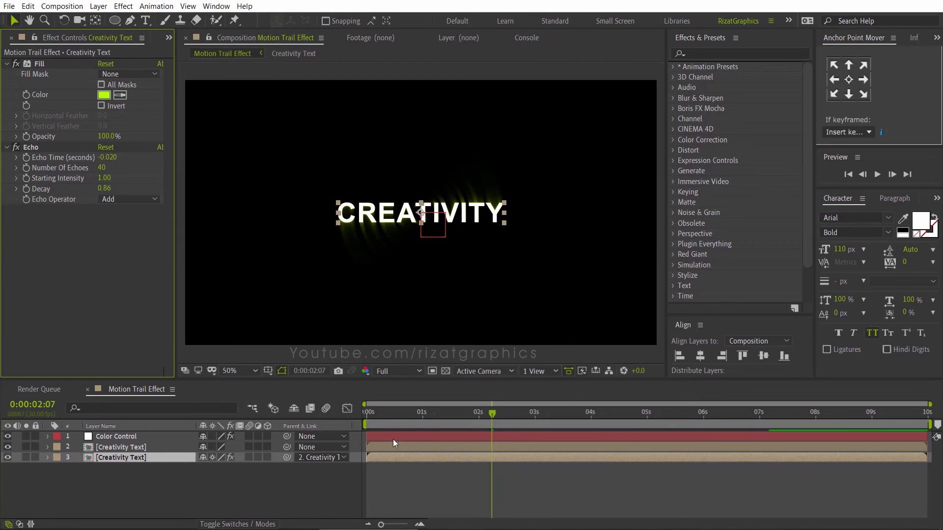
# Duplicate trail layer 3 and set the copy's Echo Decay to 0.91.
pyautogui.press('space')
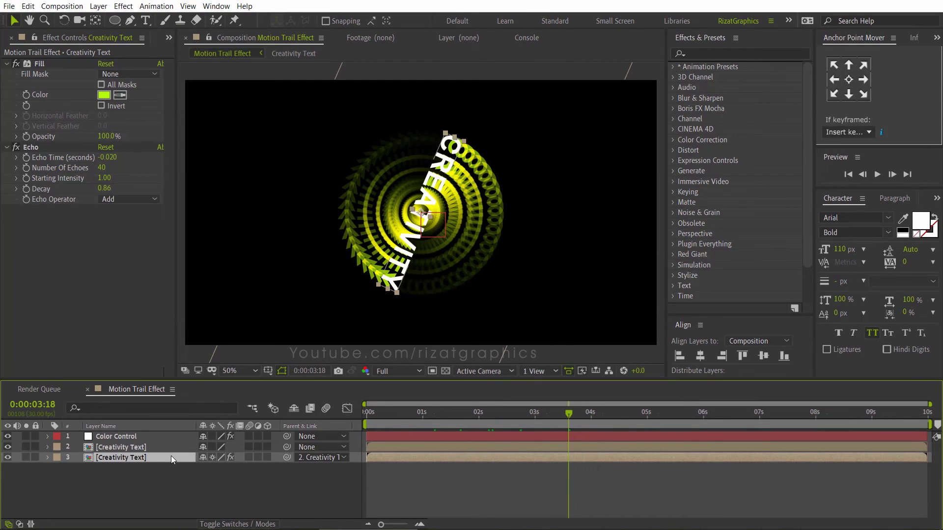
pyautogui.hotkey('ctrl', 'd')
pyautogui.click(134, 470)
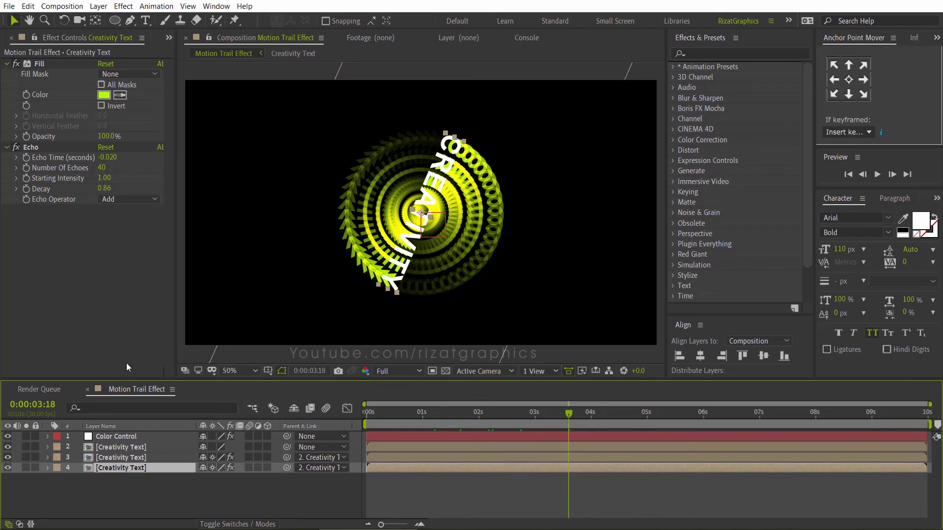
pyautogui.click(108, 189)
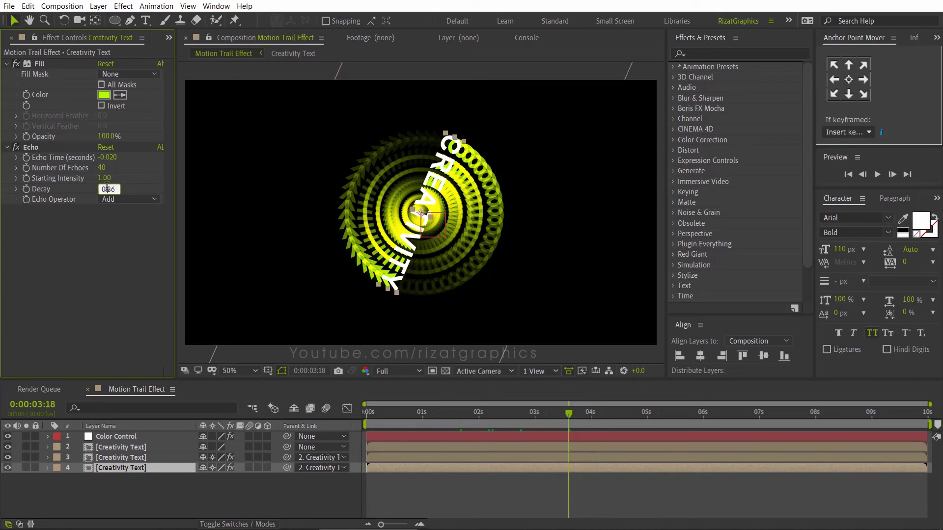
pyautogui.moveTo(108, 189); pyautogui.dragTo(123, 187)
pyautogui.write('91')
pyautogui.press('Return')
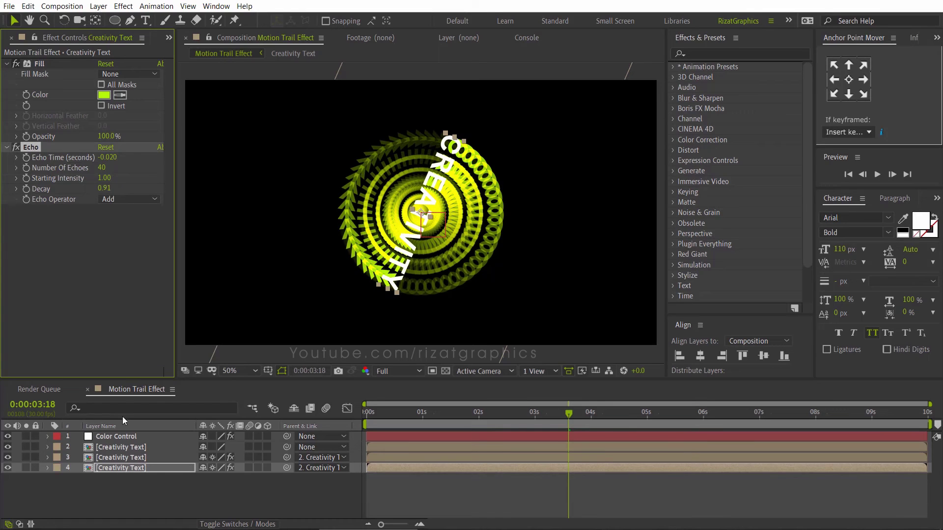
# Apply Gaussian Blur with Blurriness 20 to trail layer 3.
pyautogui.click(123, 457)
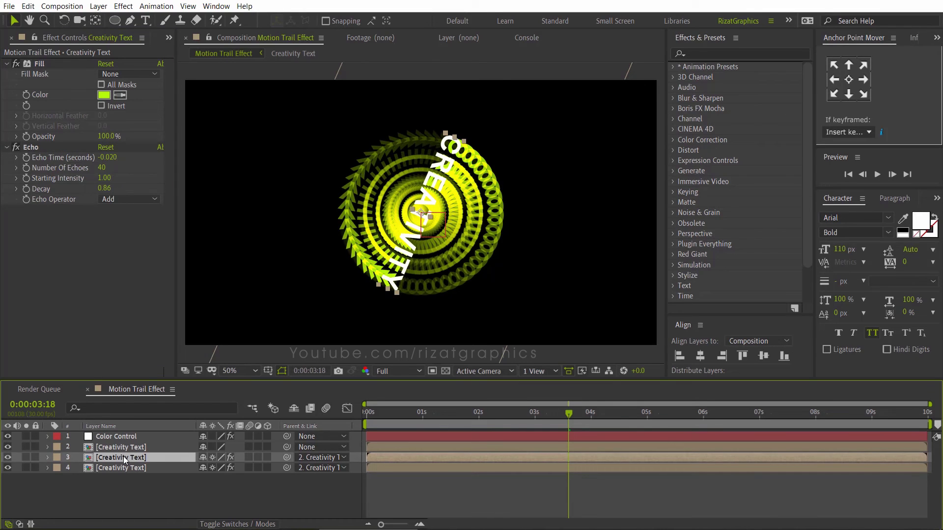
pyautogui.click(718, 54)
pyautogui.write('gaus')
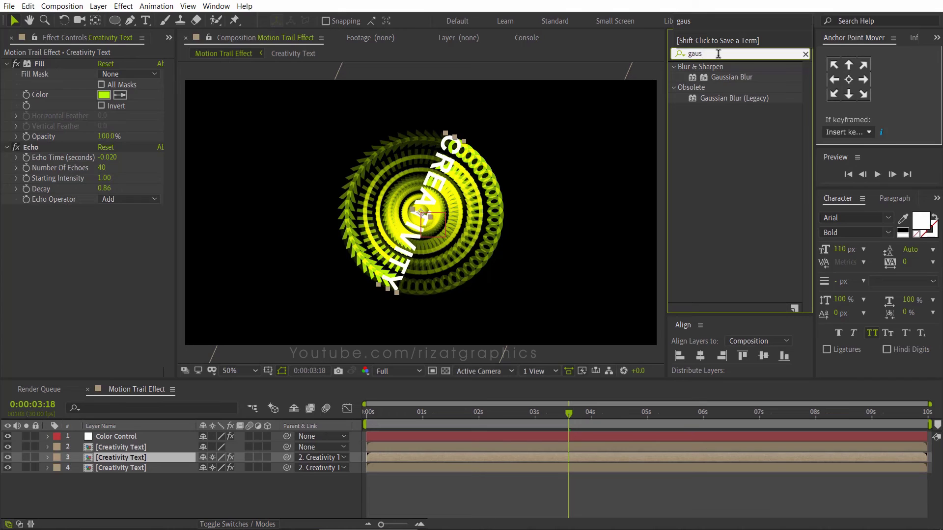
pyautogui.moveTo(724, 74); pyautogui.dragTo(117, 250)
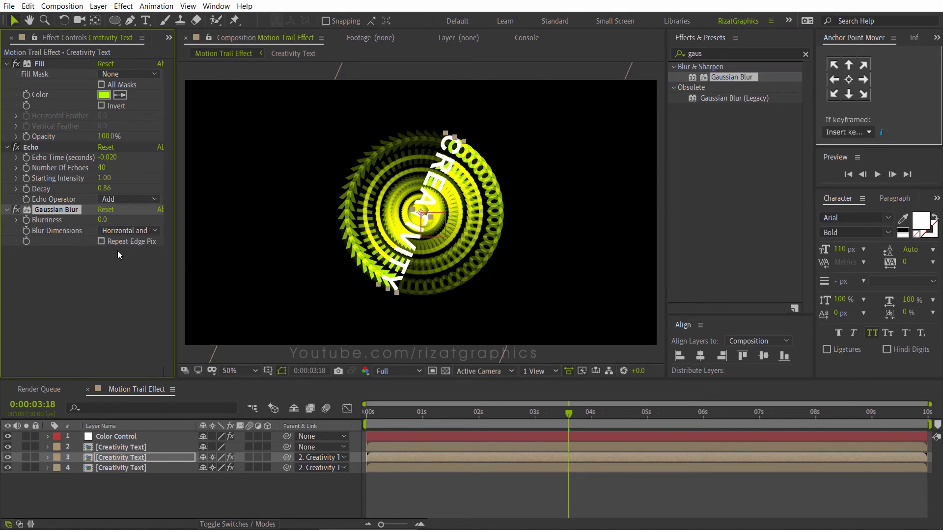
pyautogui.click(102, 220)
pyautogui.write('20')
pyautogui.press('Return')
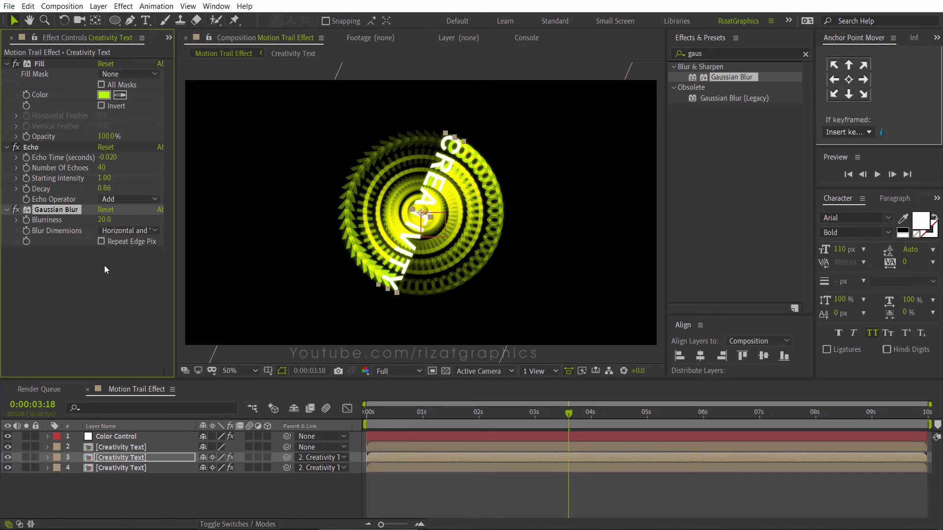
# Apply the same Gaussian Blur at Blurriness 20 to duplicate trail layer 4.
pyautogui.click(108, 467)
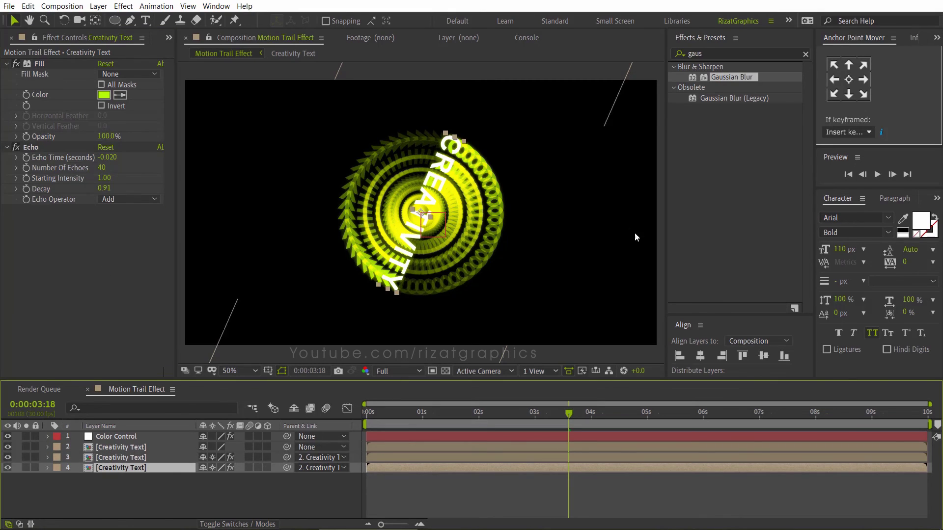
pyautogui.moveTo(745, 77); pyautogui.dragTo(117, 244)
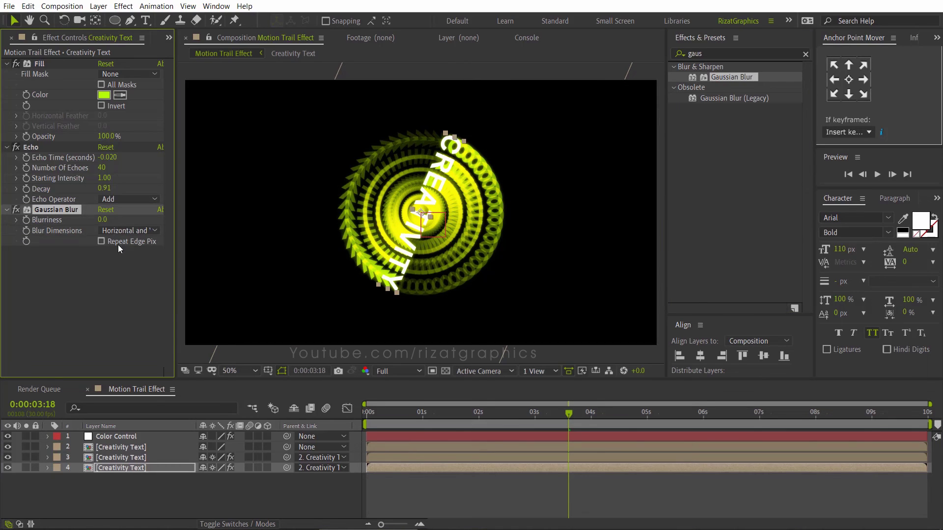
pyautogui.click(102, 220)
pyautogui.write('20')
pyautogui.press('Return')
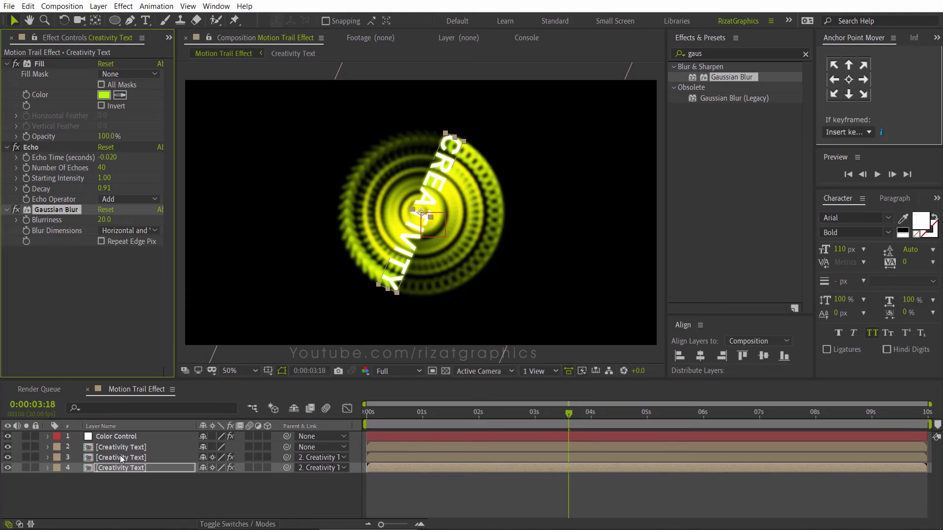
# Change the Color Control colour to blue 009BFF and return to the composition start.
pyautogui.click(124, 437)
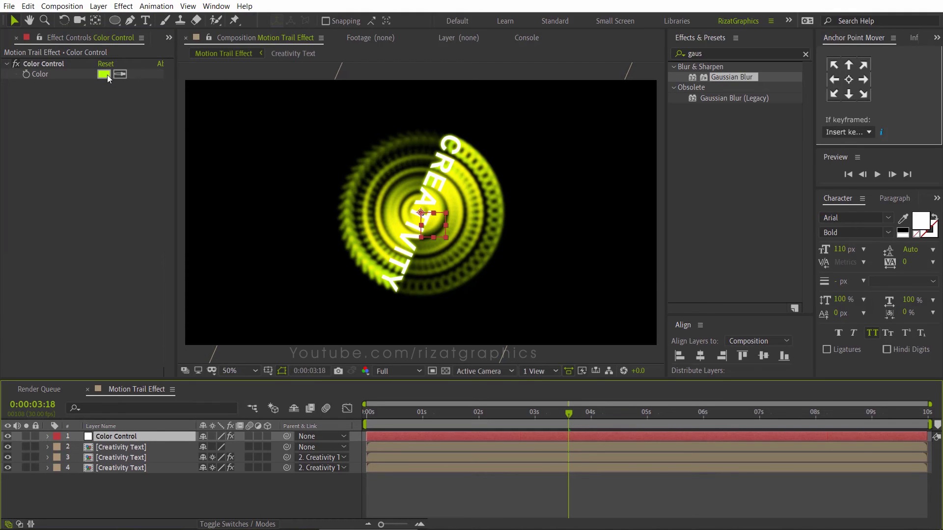
pyautogui.click(104, 74)
pyautogui.moveTo(702, 238); pyautogui.dragTo(709, 183)
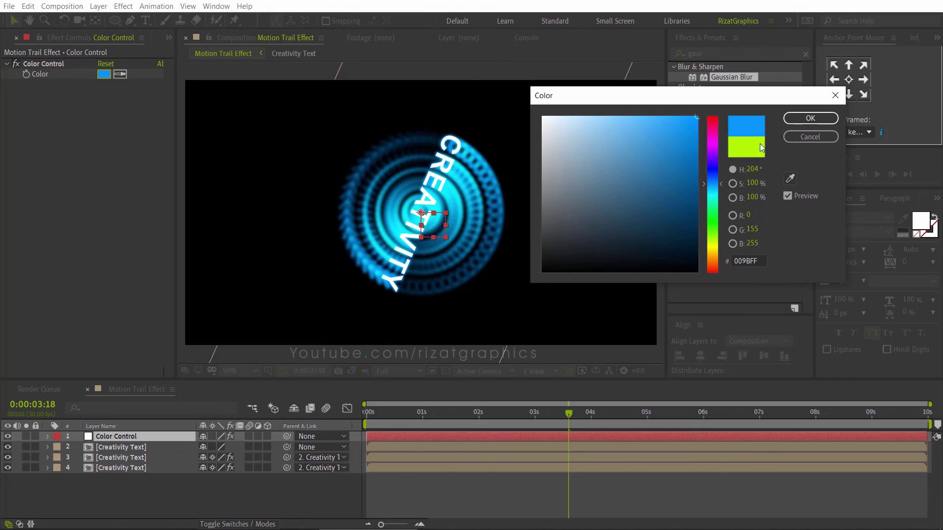
pyautogui.click(810, 118)
pyautogui.click(362, 413)
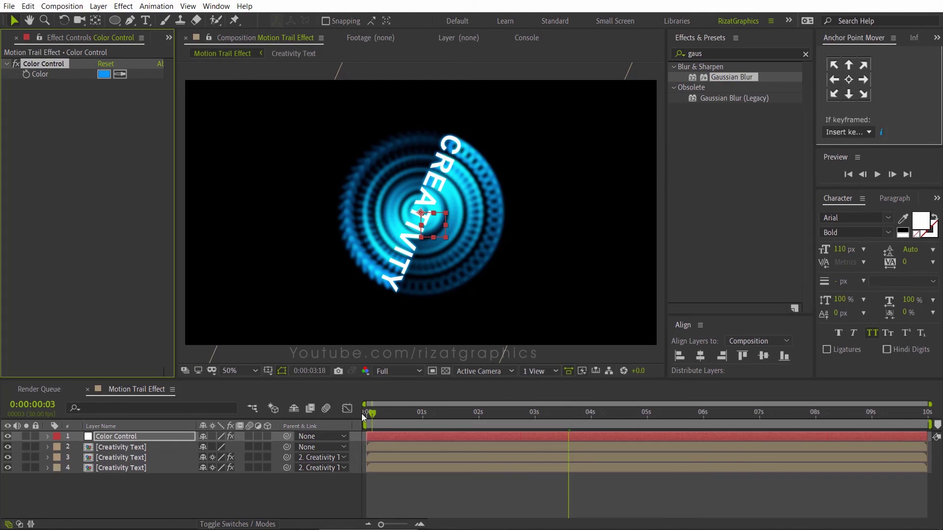
# Clear the effects search and play the preview of the blue spinning trails.
pyautogui.click(806, 54)
pyautogui.click(877, 175)
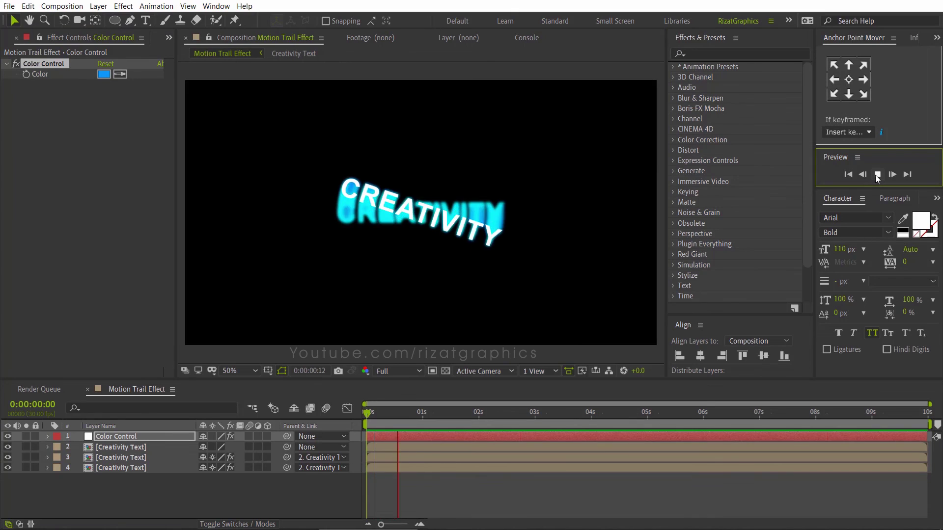